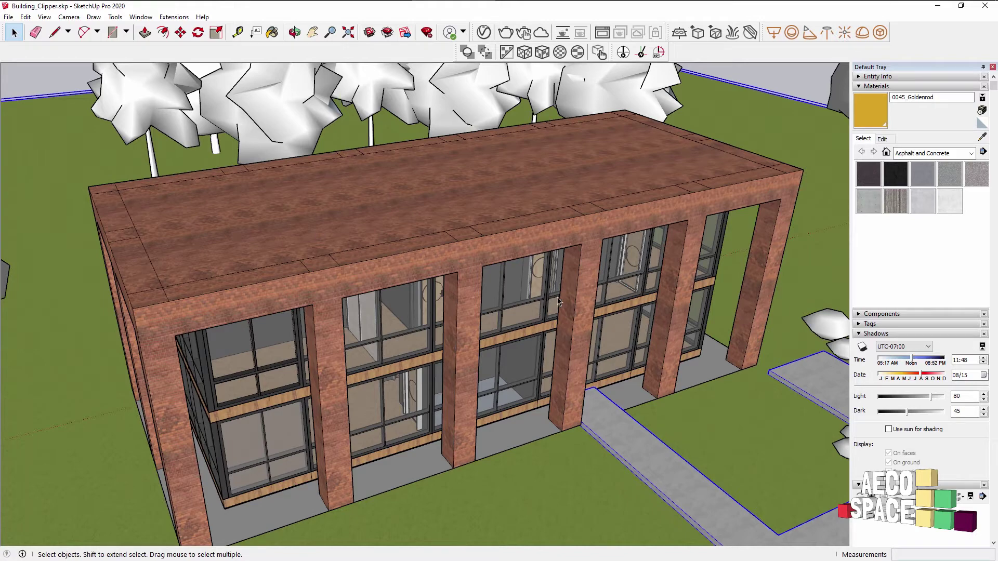
Preview the uncut building in an interactive V-Ray render from different angles, stopping it and closing the frame buffer when done
middle_click_drag(581, 325, 552, 297)
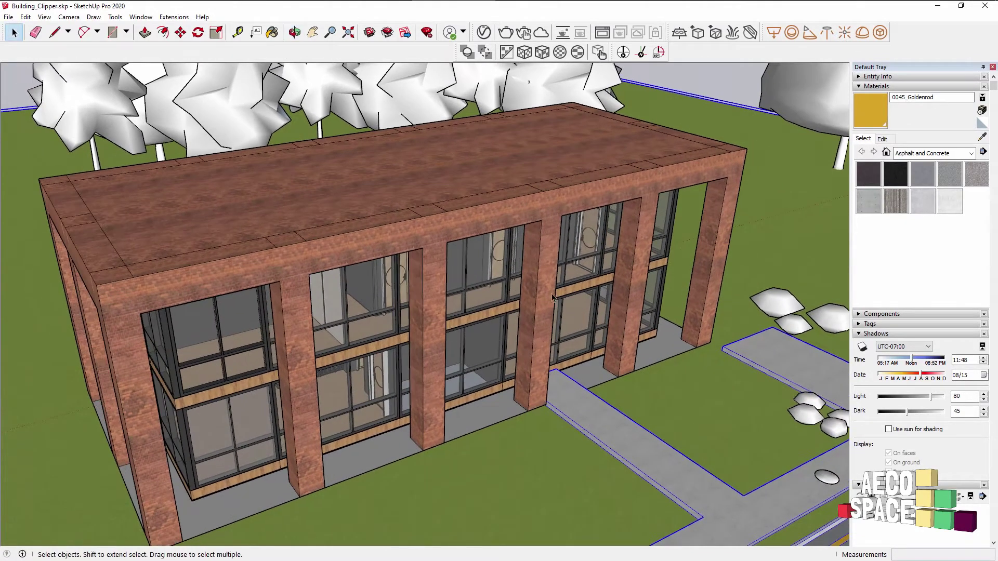
middle_click_drag(536, 189, 596, 249)
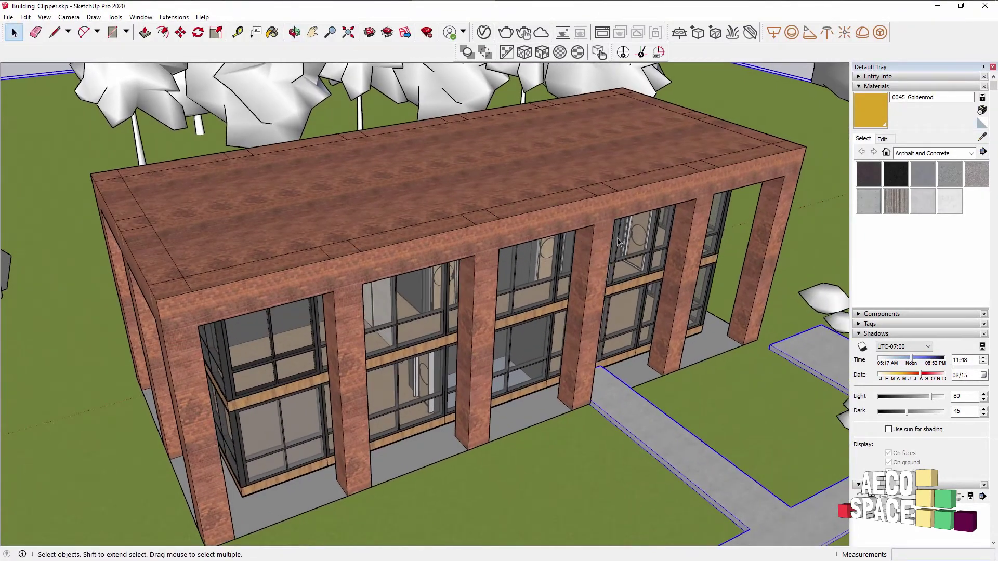
left_click(523, 40)
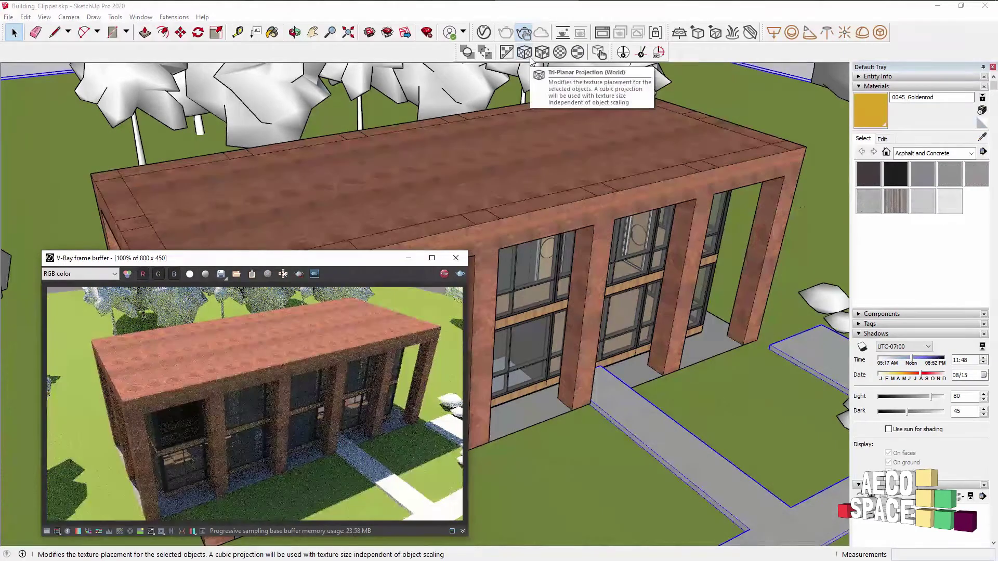
mouse_move(600, 280)
middle_mouse_down()
mouse_move(515, 234)
mouse_move(649, 250)
mouse_move(555, 252)
middle_mouse_up()
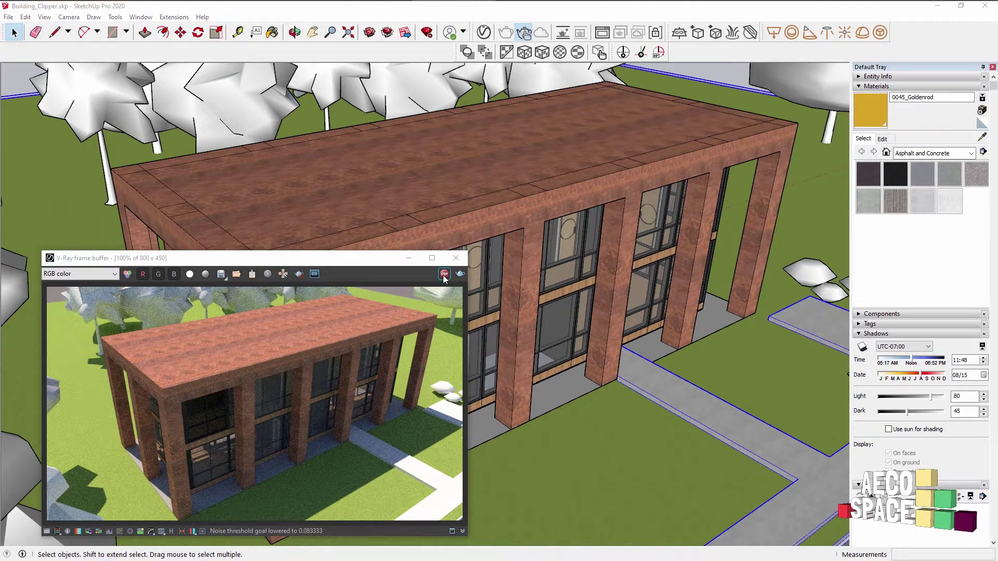
left_click(456, 258)
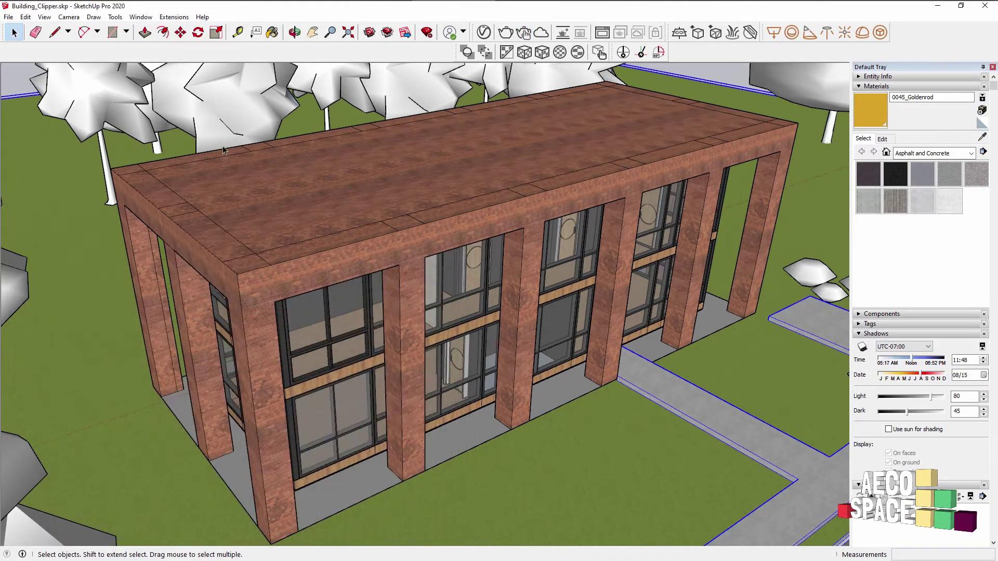
Place a horizontal section plane on the building's roof and accept the default name Section 10
left_click(115, 19)
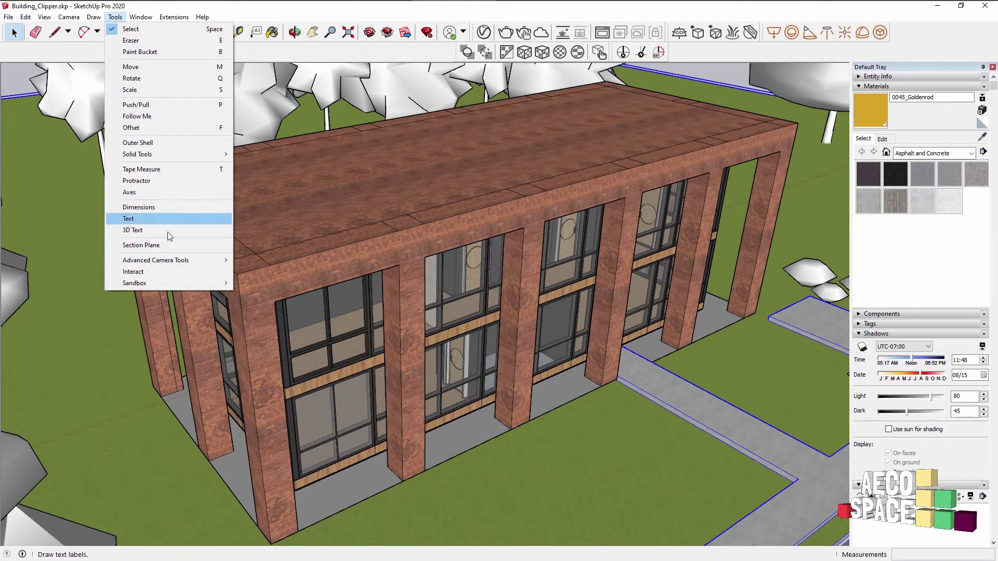
left_click(156, 246)
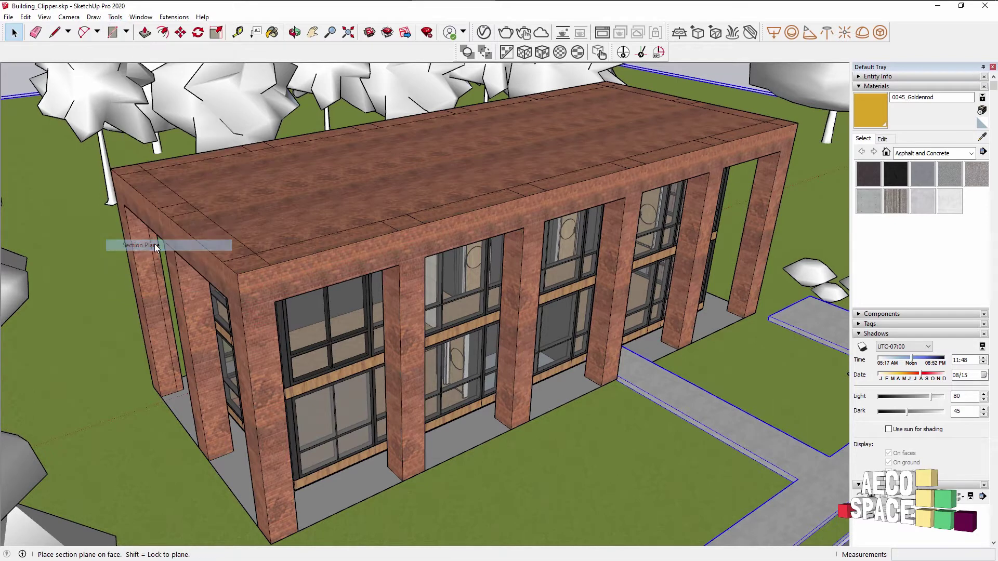
left_click(240, 271)
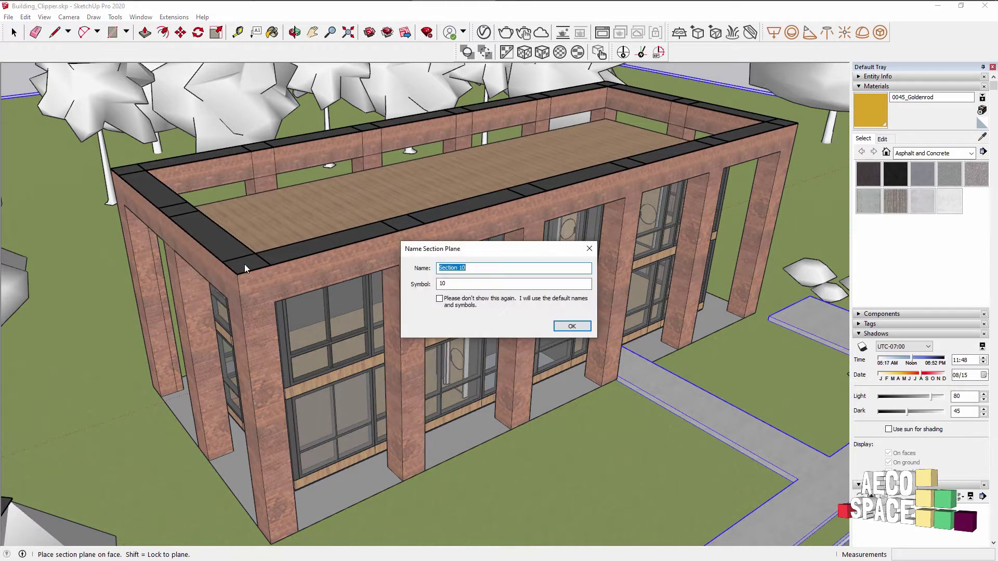
left_click(572, 326)
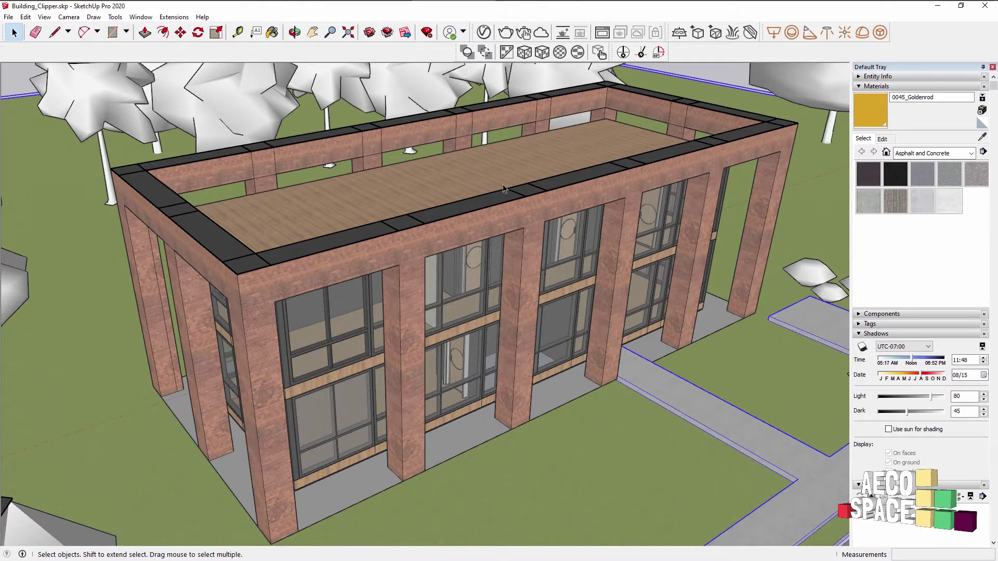
Move the section plane straight down from roof level so it cuts through the upper-floor walls and columns
middle_click_drag(505, 190, 481, 197)
left_click(248, 293)
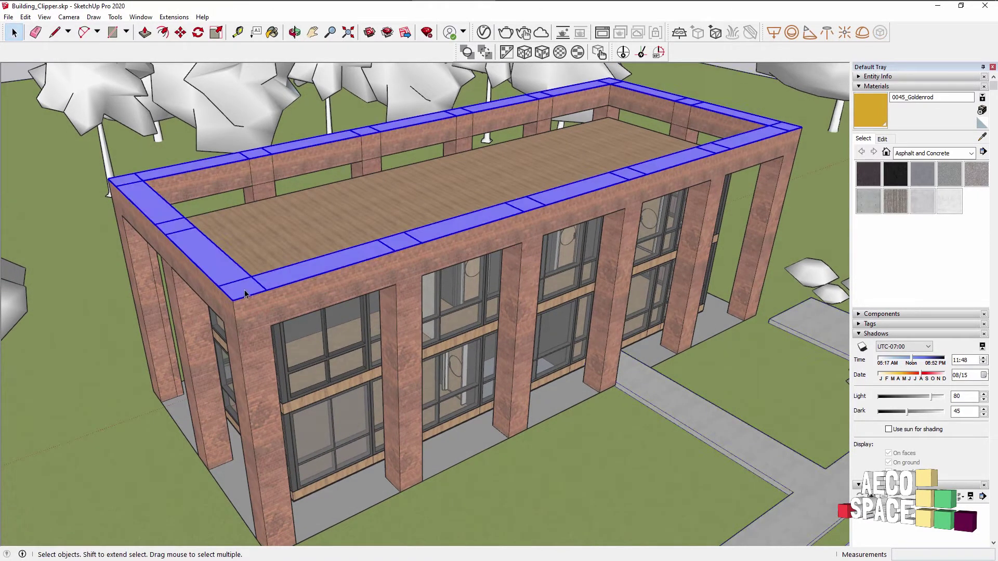
key("m")
left_click(245, 293)
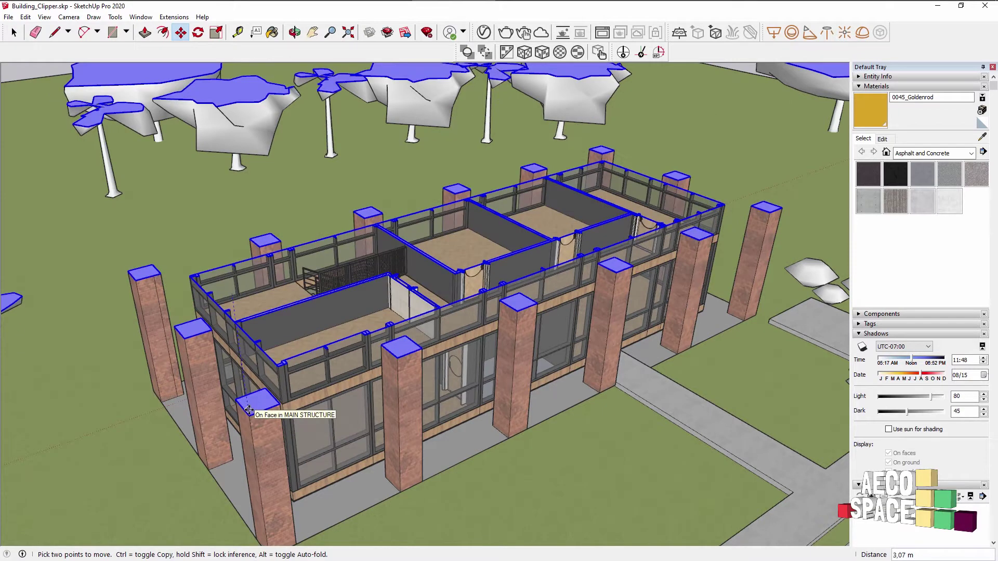
left_click(255, 430)
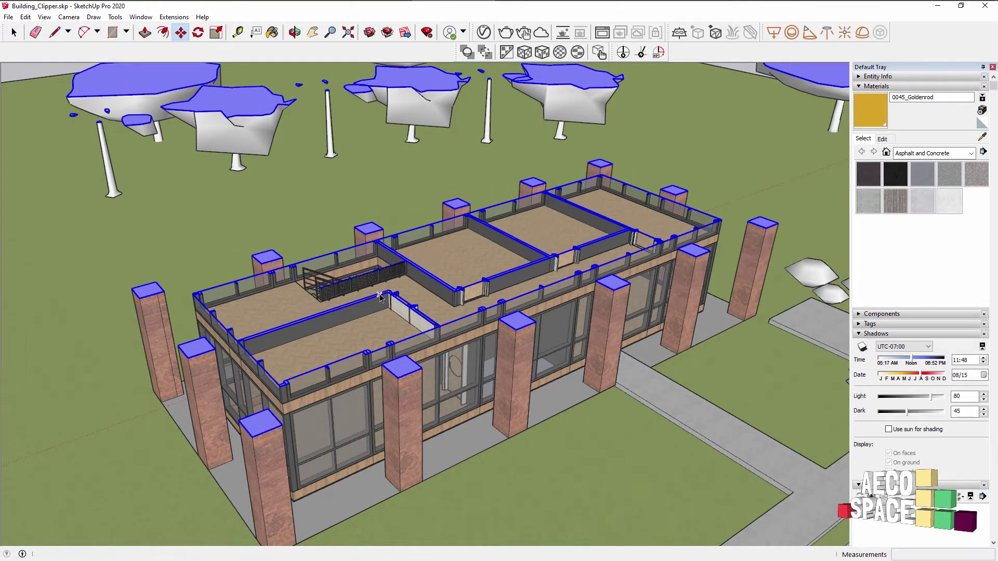
key("space")
Start an interactive V-Ray render of the sectioned building and view it from a steeper, closer angle
left_click(523, 32)
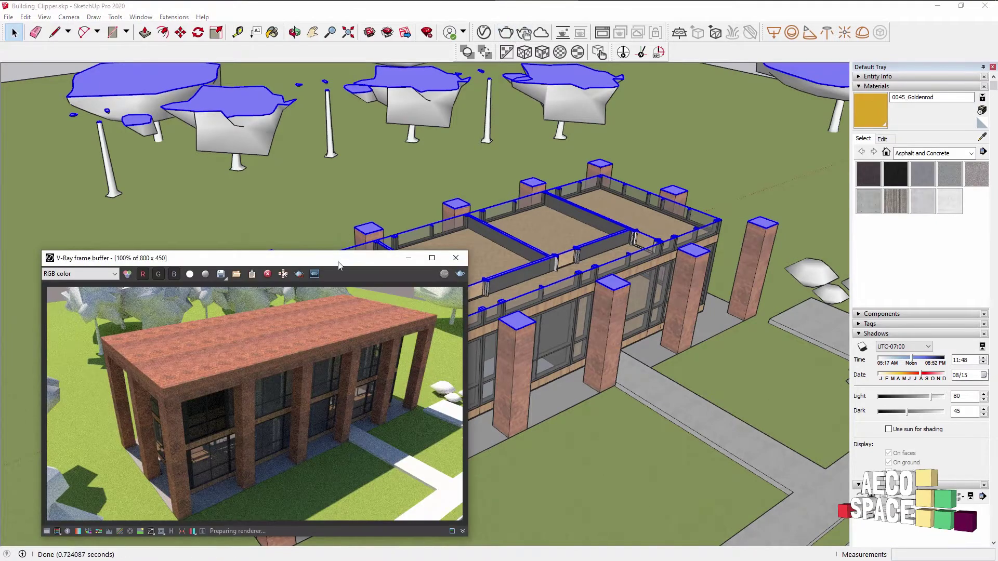
middle_click_drag(572, 291, 549, 210)
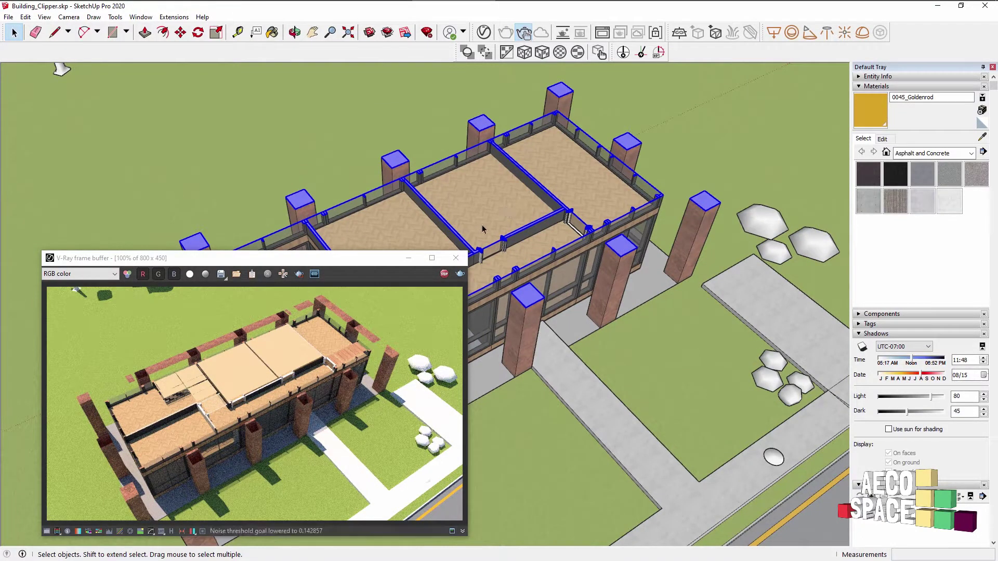
middle_click_drag(536, 244, 520, 197)
scroll(522, 217, "up", 1)
left_click_drag(361, 264, 354, 160)
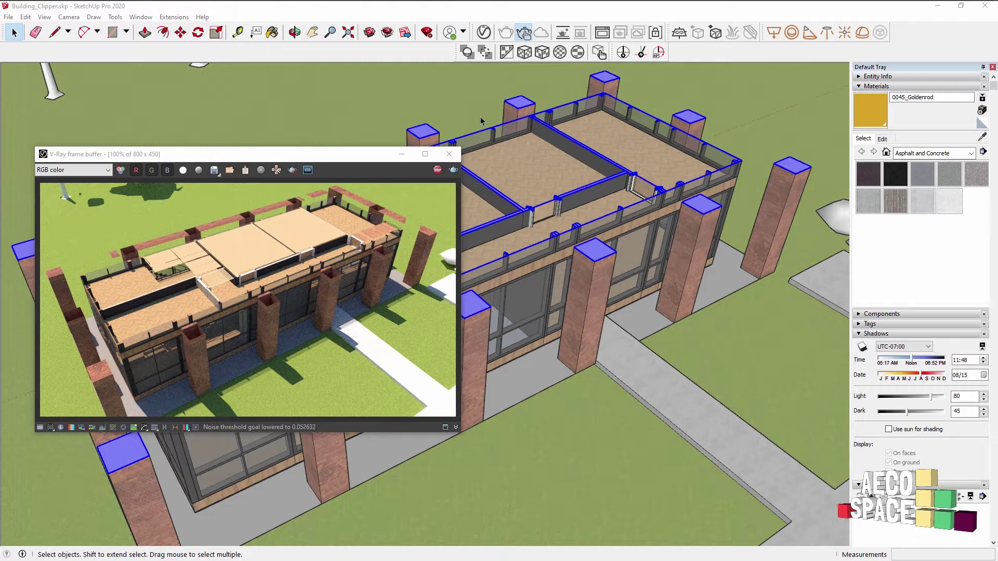
Open the V-Ray settings of the SectionPlane clipper and turn off Use Object Material
left_click(483, 32)
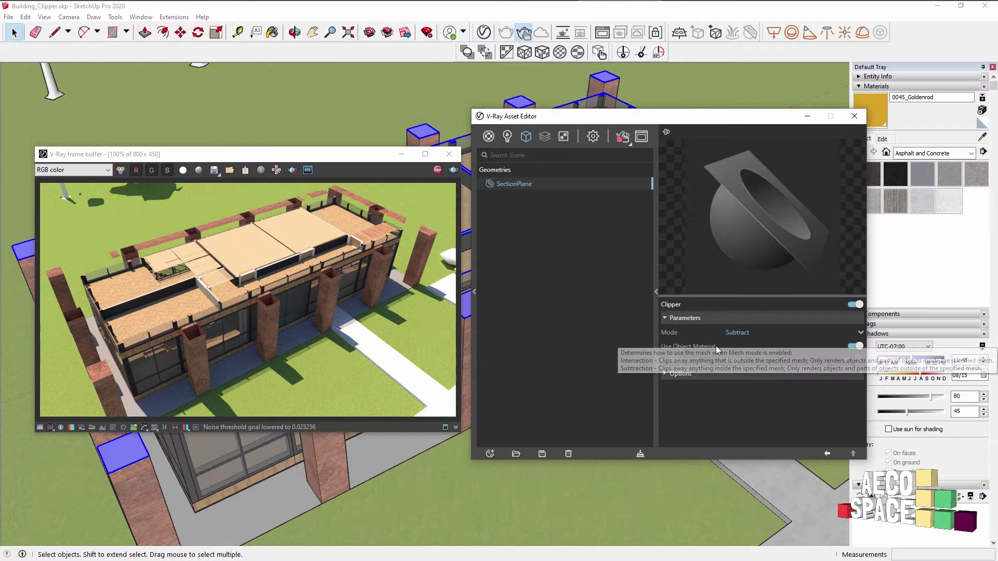
mouse_move(678, 344)
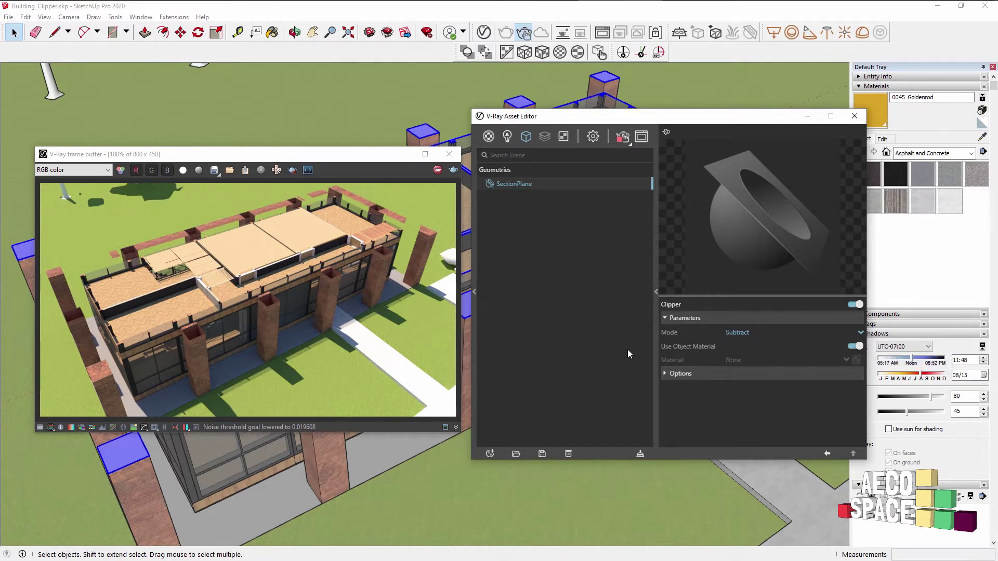
left_click(852, 346)
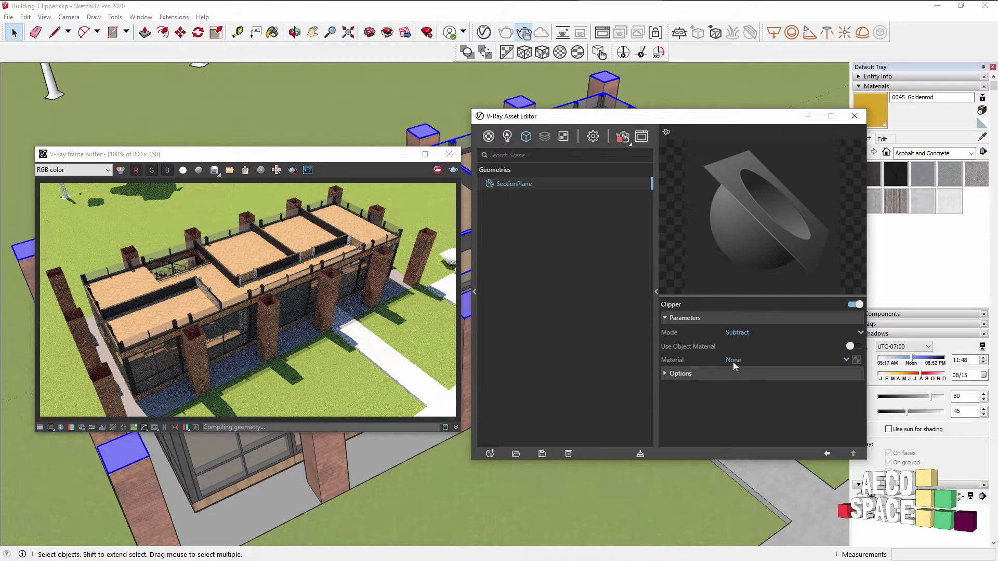
Create a new Generic V-Ray material and name it SecntionMTl
left_click(490, 139)
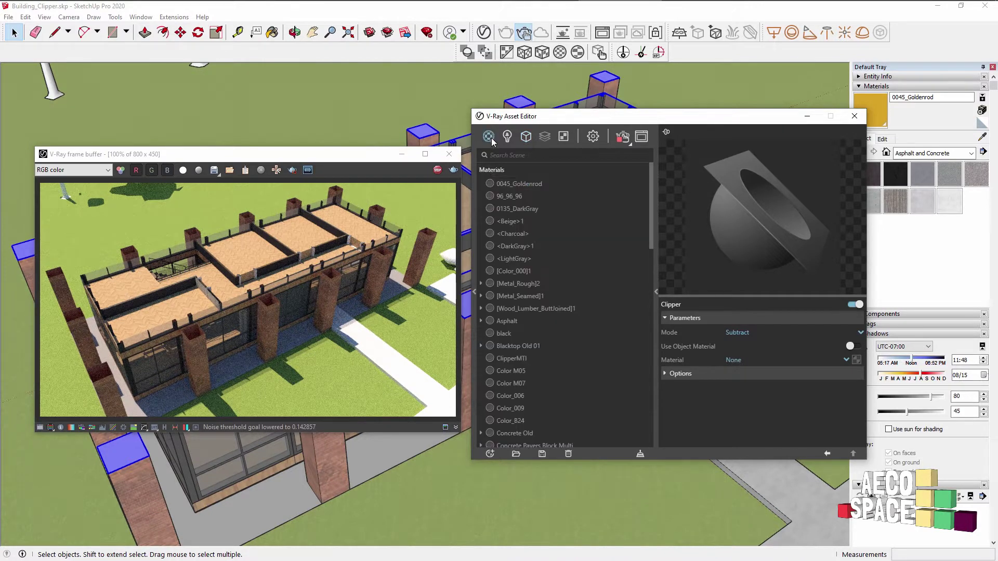
left_click(498, 451)
mouse_move(520, 442)
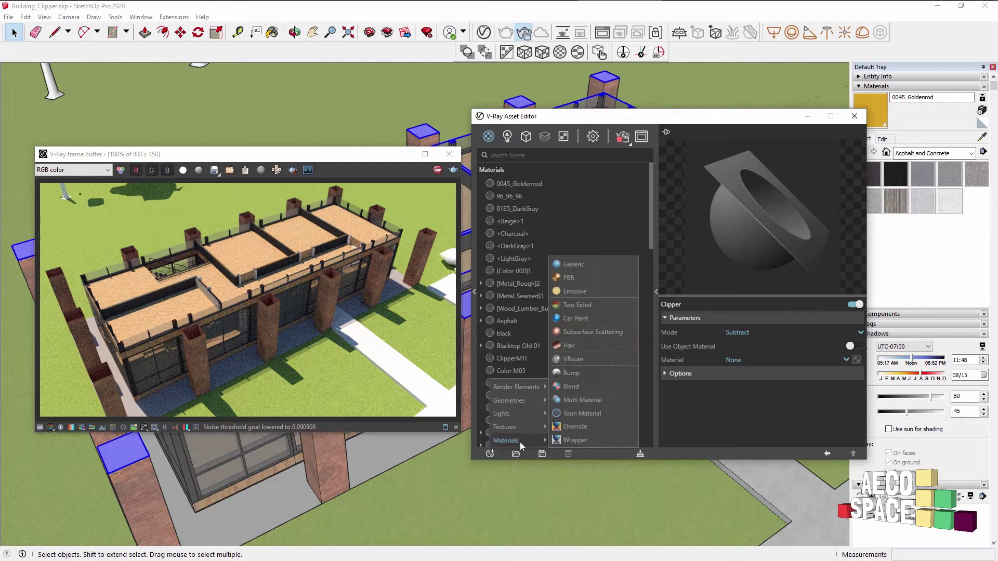
left_click(584, 266)
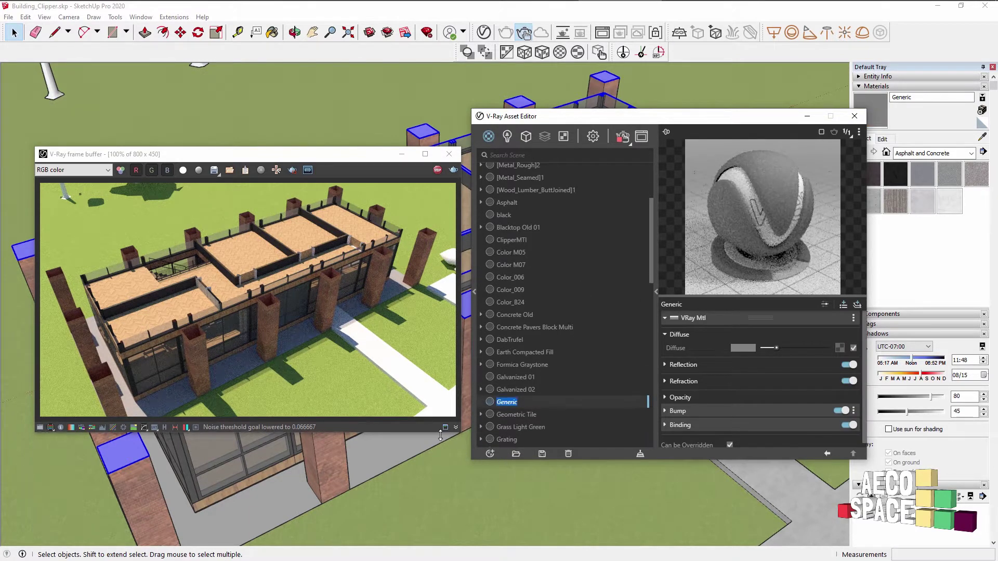
type("Sec")
type("tionMTl")
key("Return")
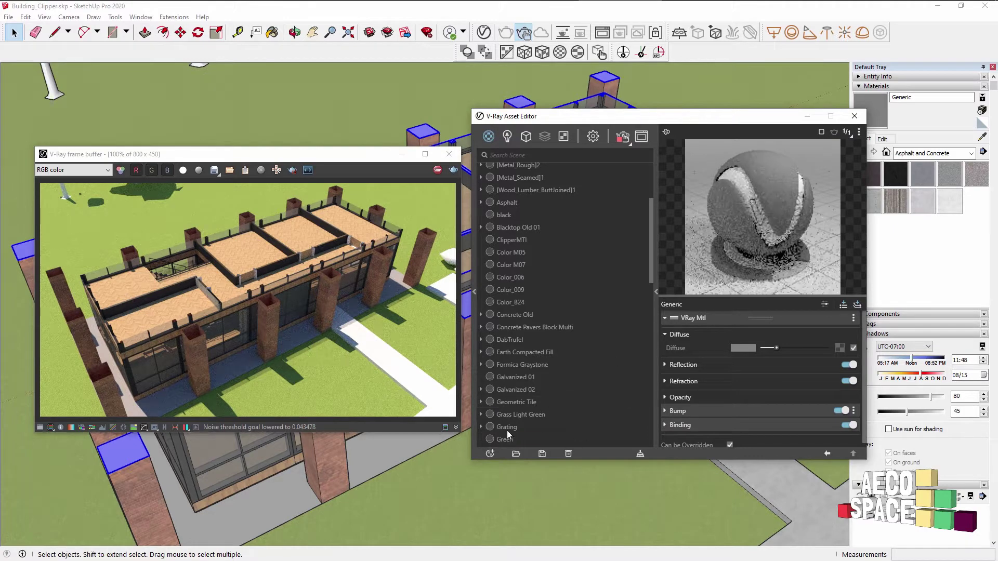
Find the new section material by searching "sec" and set its diffuse colour to pink, RGB 0.857, 0.133, 0.502
left_click(525, 155)
type("sec")
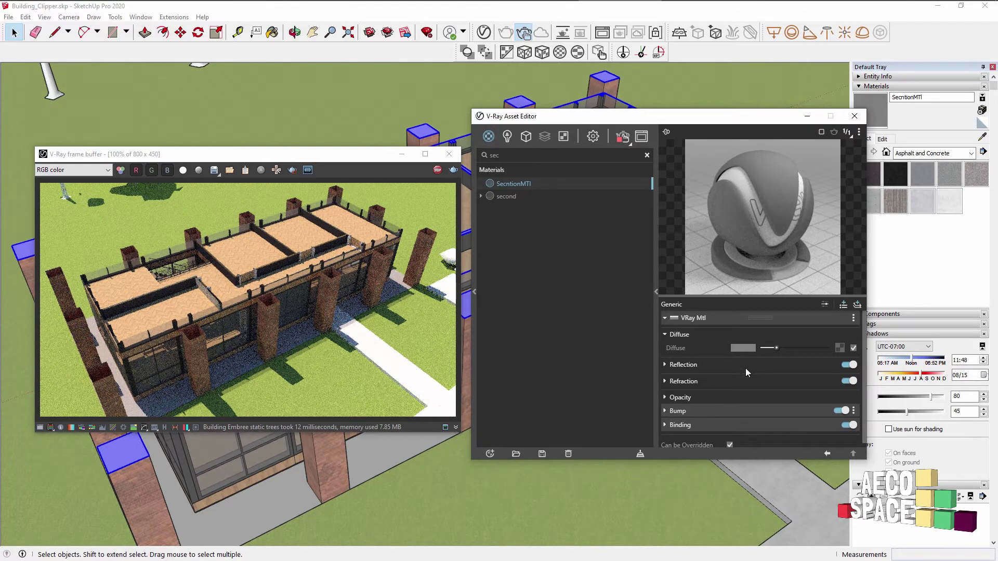
left_click(735, 347)
left_click(555, 265)
left_click(643, 252)
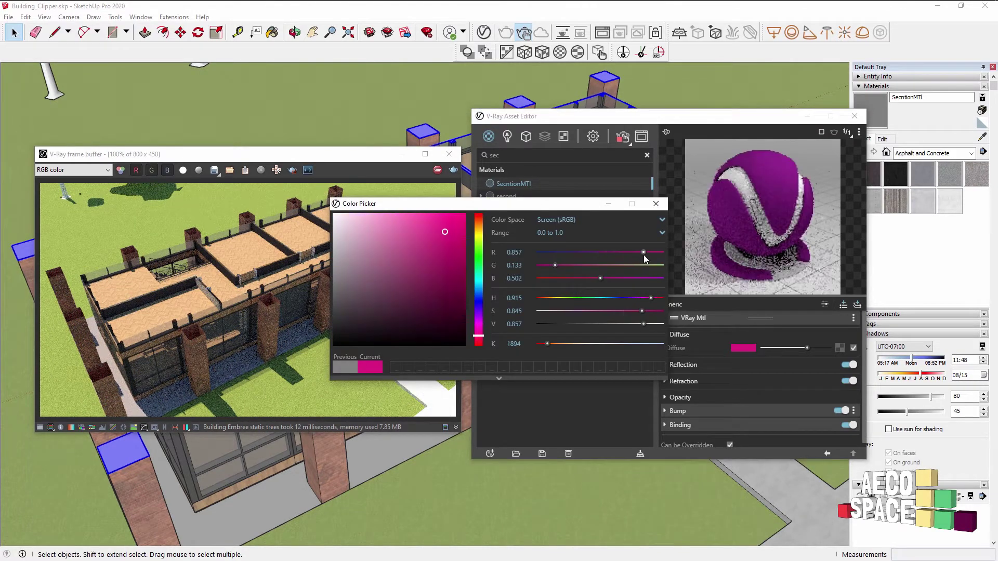
left_click(656, 203)
Assign the SecntionMTl material to the SectionPlane clipper
left_click(528, 137)
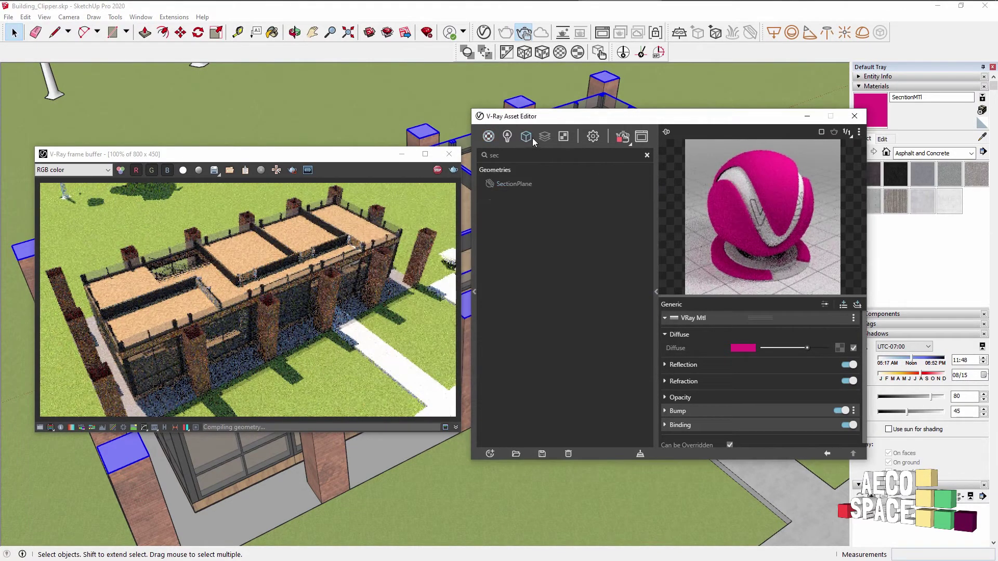
left_click(522, 186)
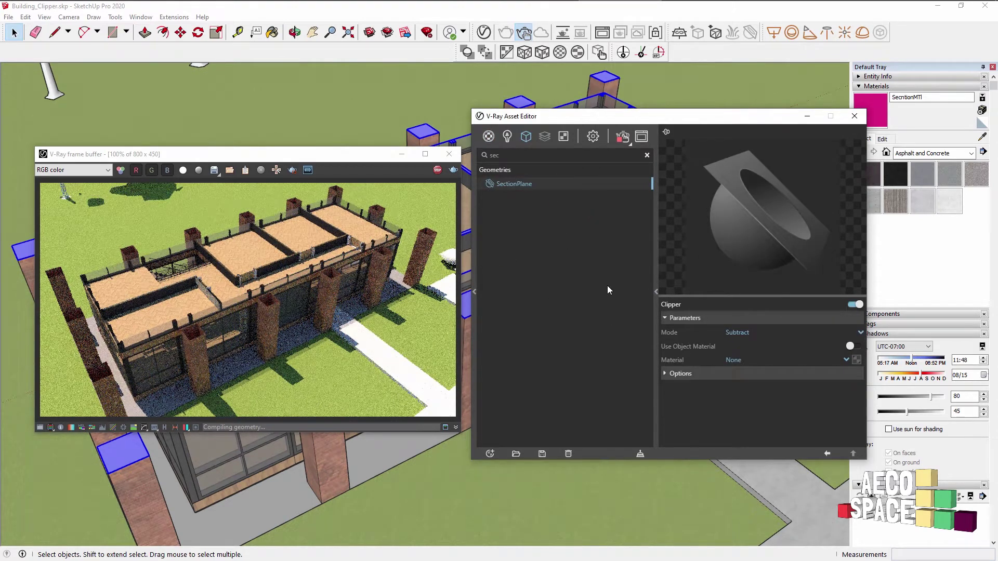
left_click(756, 362)
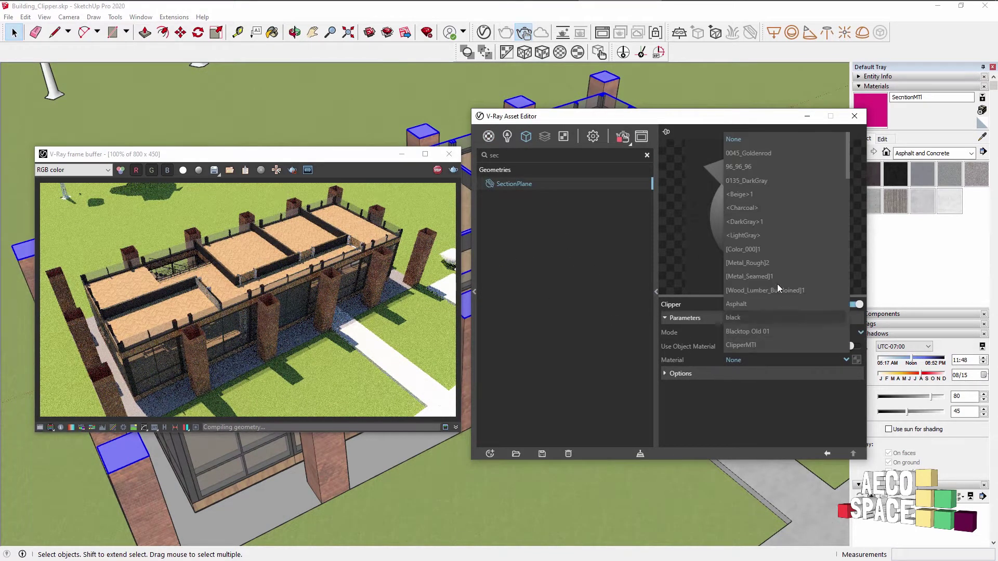
scroll(815, 266, "down", 10)
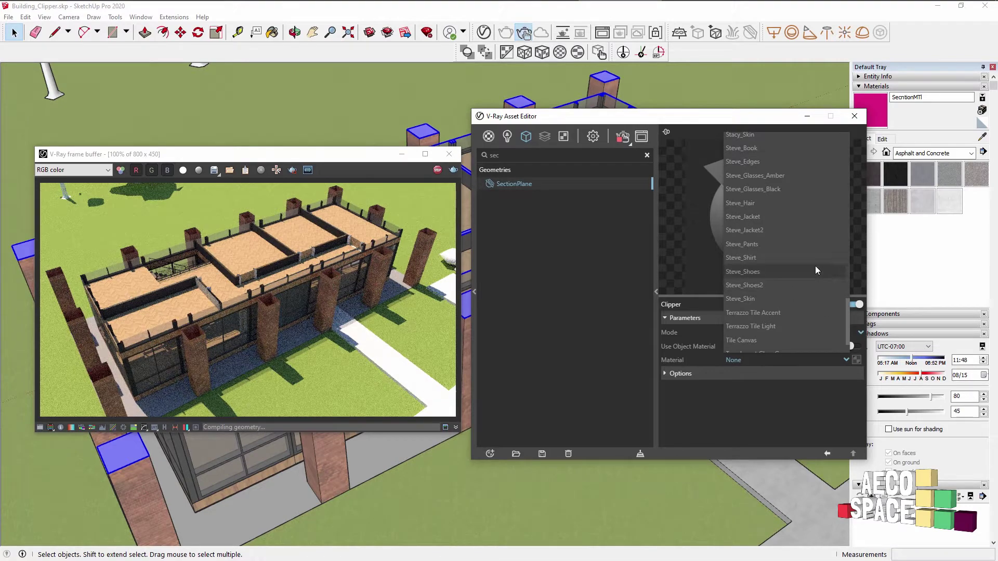
left_click(758, 194)
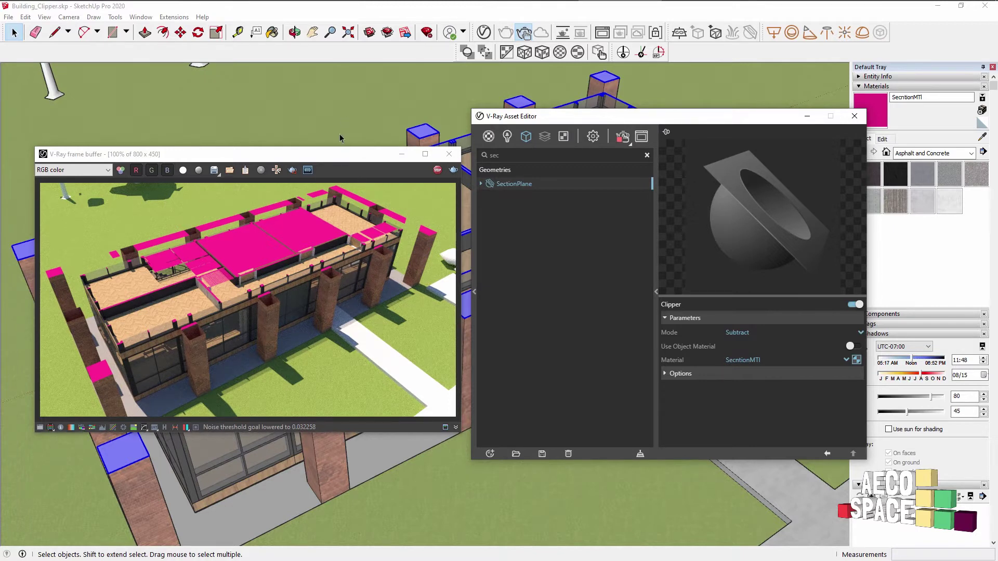
Move the section plane down about 1.90 m so it cuts through the ground floor, keeping the render in view
left_click_drag(334, 158, 353, 58)
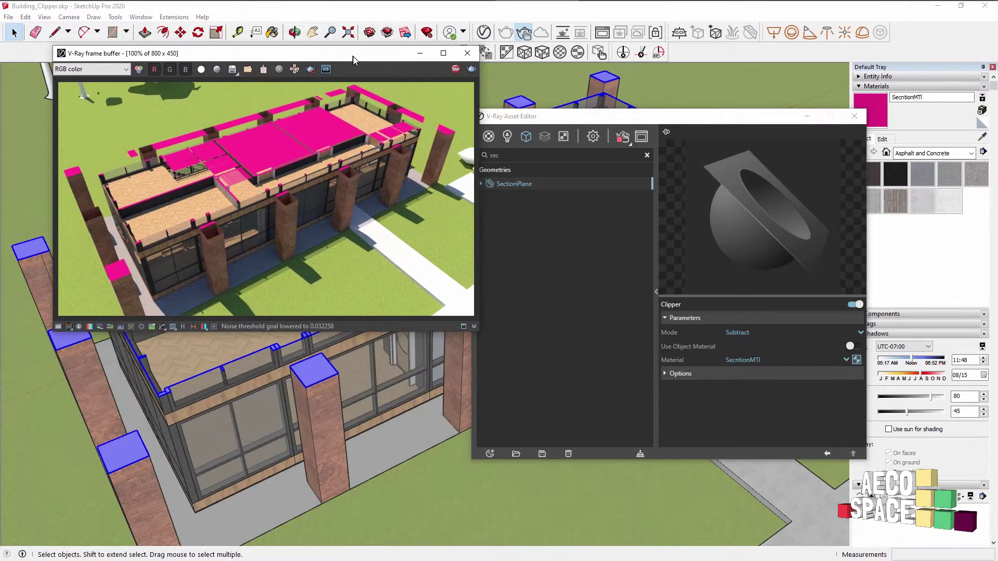
left_click(129, 459)
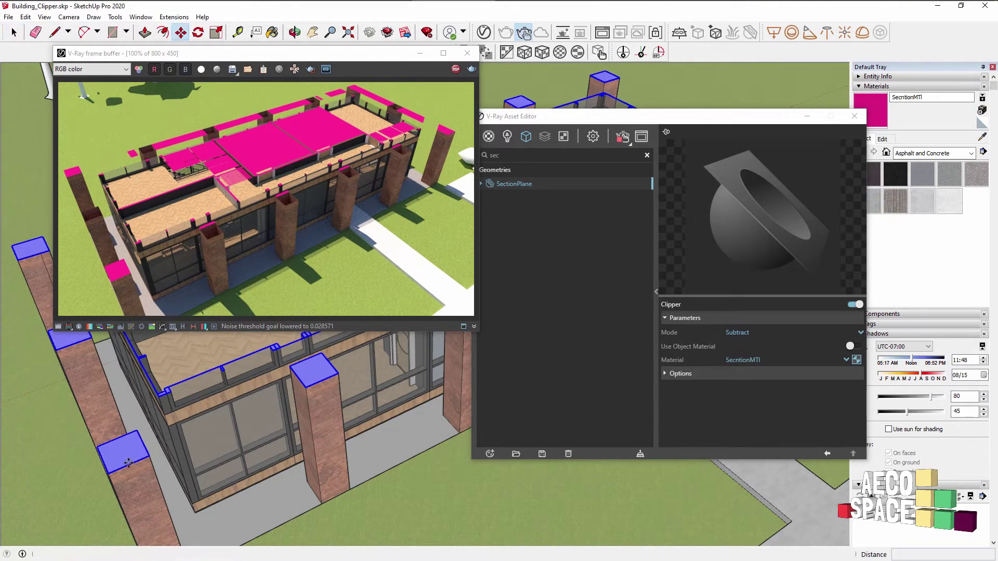
left_click(128, 463)
left_click(149, 520)
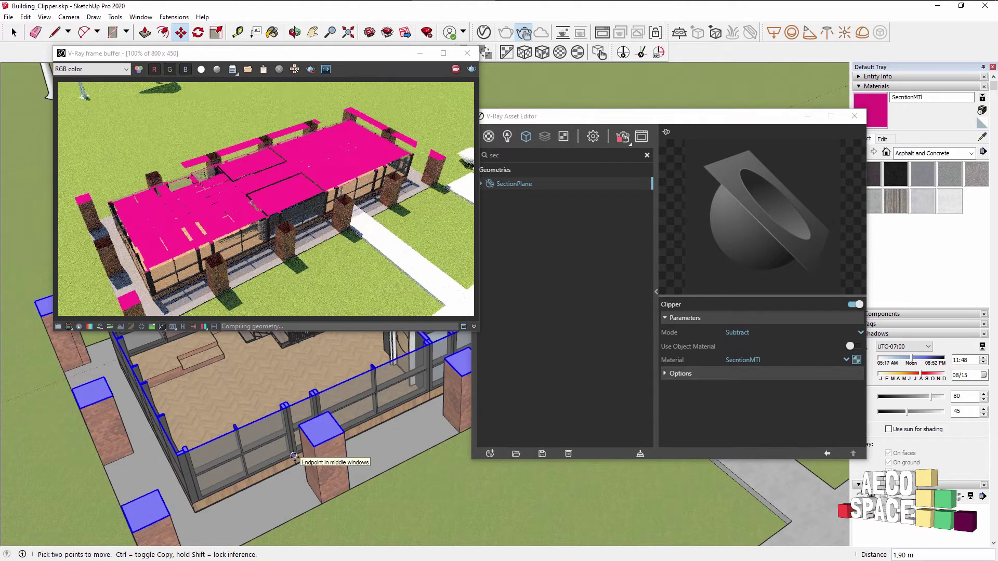
Stop the render, delete the SectionPlane clipper, and restart the interactive render of the uncut building
left_click(455, 70)
right_click(533, 183)
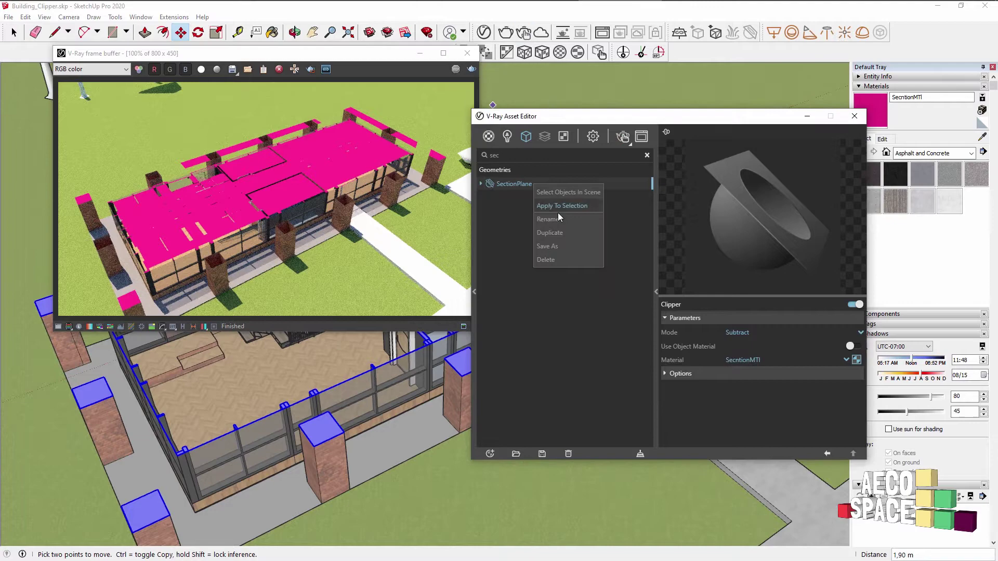
left_click(556, 258)
left_click(525, 285)
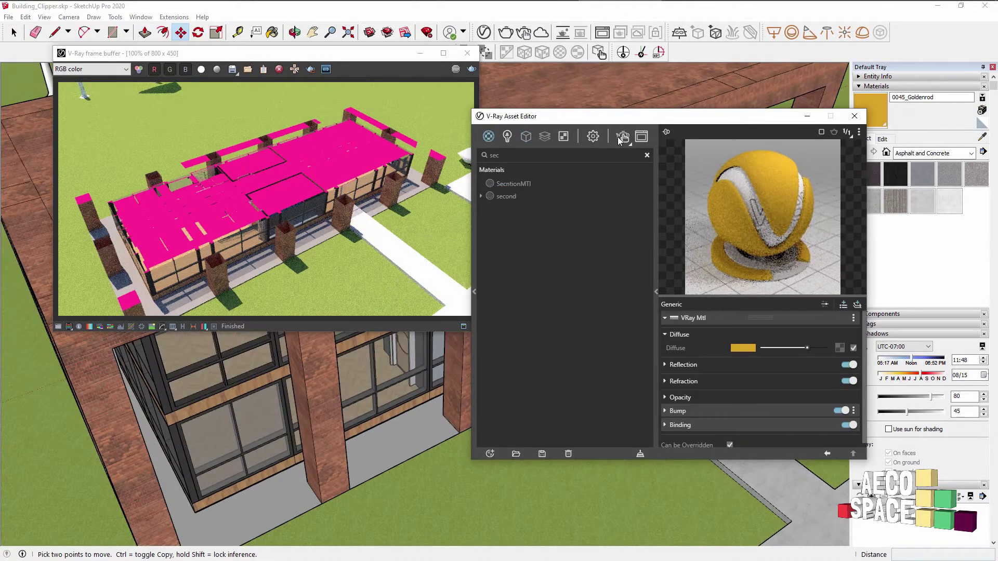
left_click(622, 136)
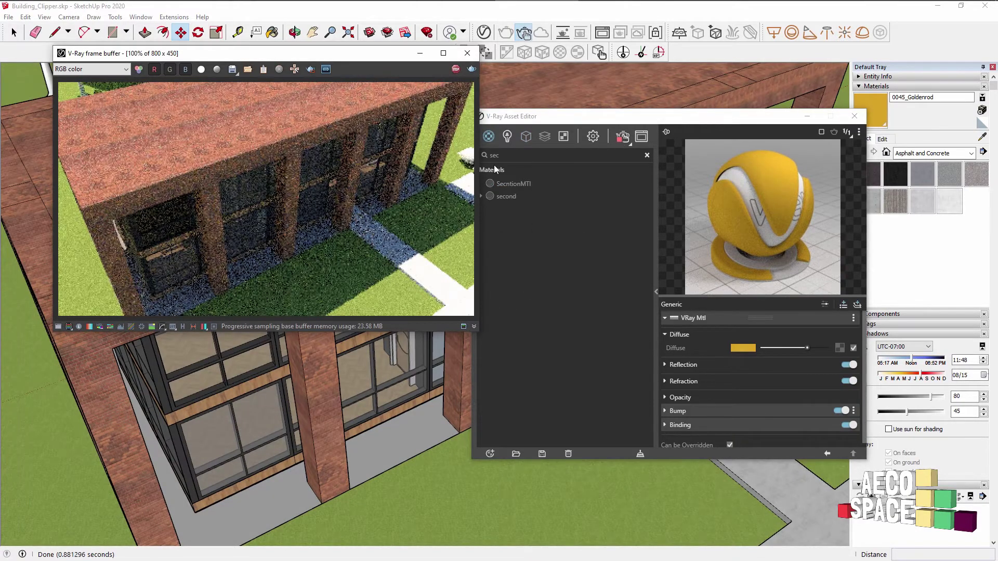
Check the uncut building in the interactive render, then stop it and close the frame buffer and asset editor
left_click(810, 127)
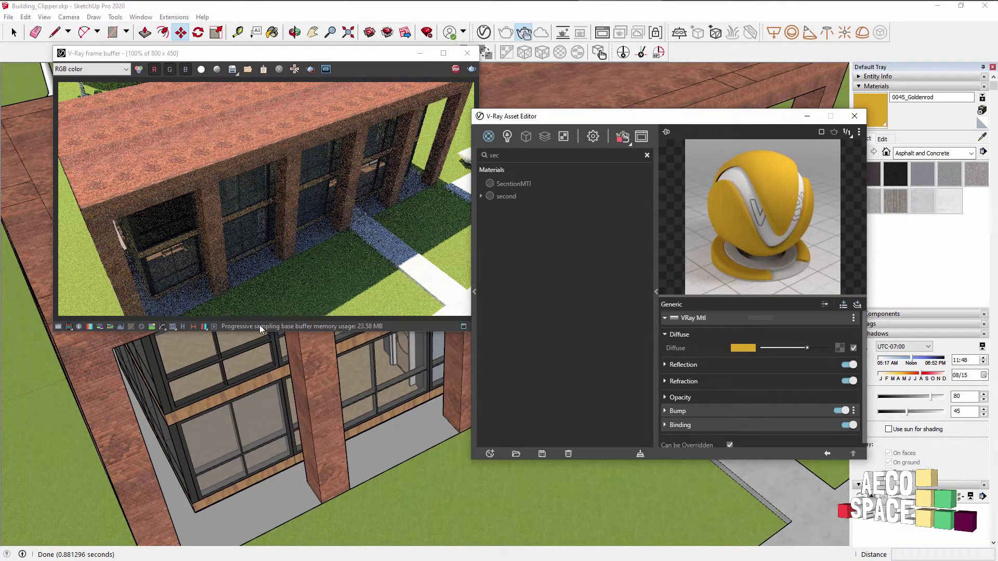
scroll(229, 364, "down", 2)
mouse_move(353, 473)
middle_mouse_down()
mouse_move(332, 427)
mouse_move(345, 460)
mouse_move(338, 452)
middle_mouse_up()
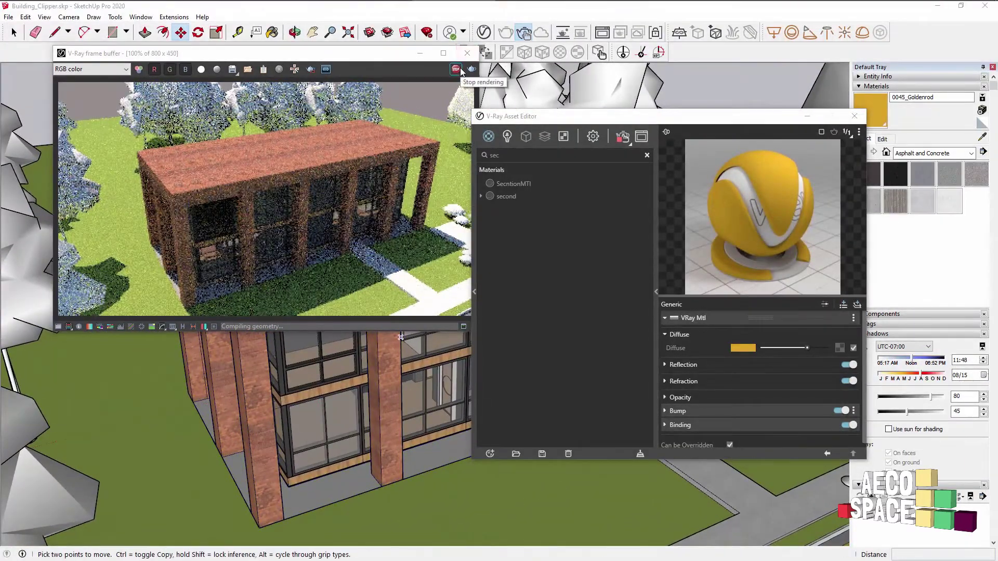
left_click(467, 53)
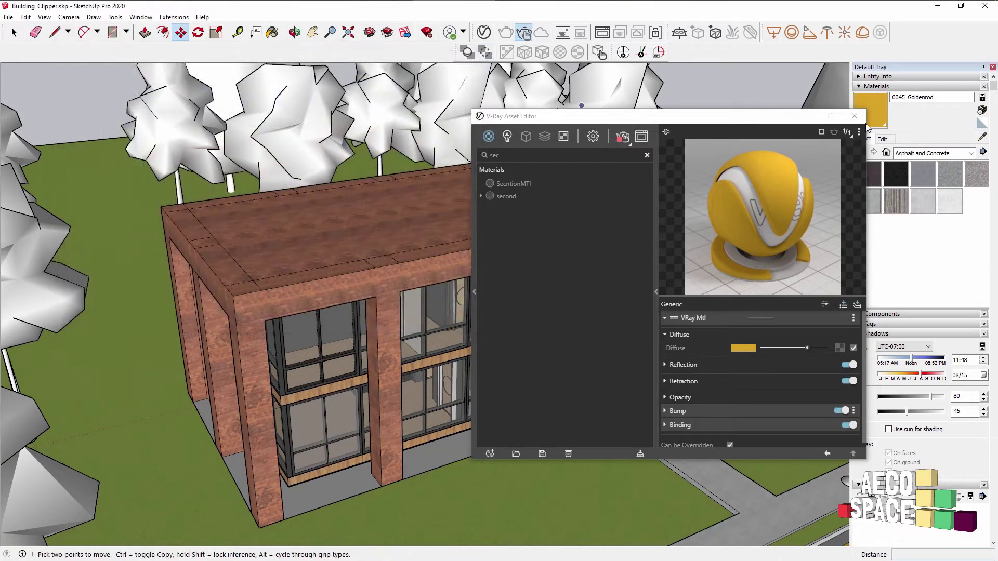
left_click(854, 116)
key("space")
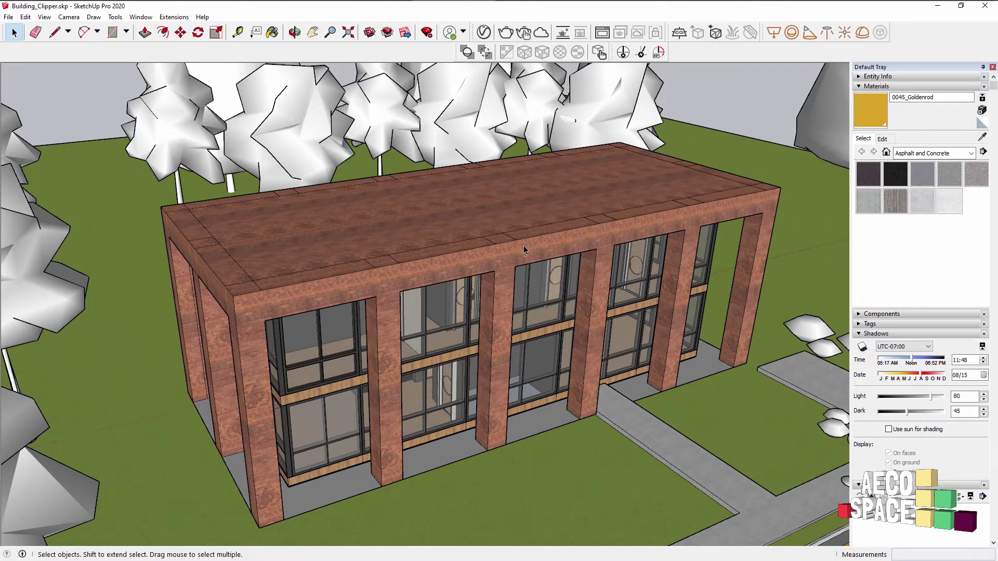
Draw a circle of about 8 m radius beside the site and extrude it upward into a tall cylinder
scroll(523, 246, "down", 10)
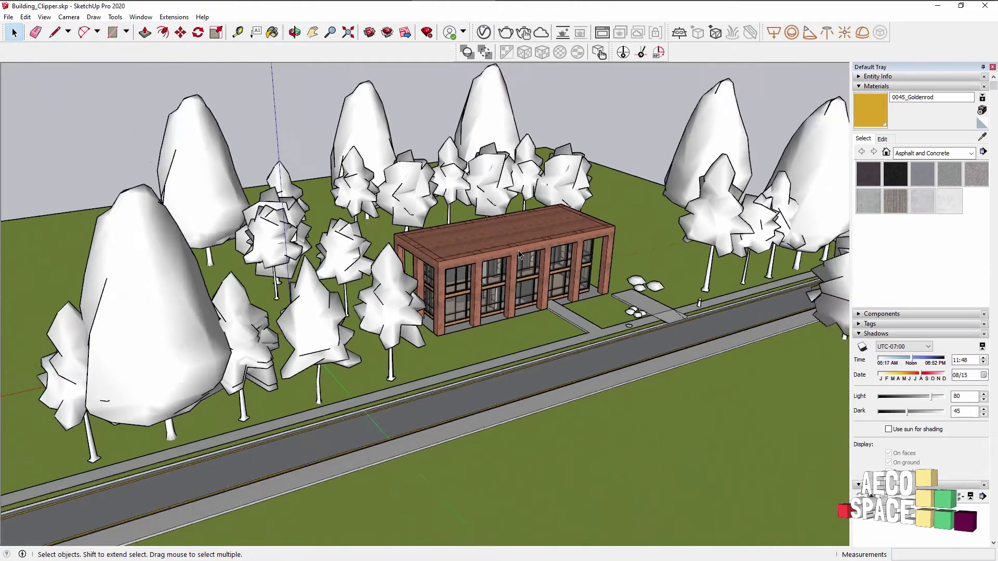
scroll(519, 251, "down", 3)
middle_click_drag(545, 259, 311, 347)
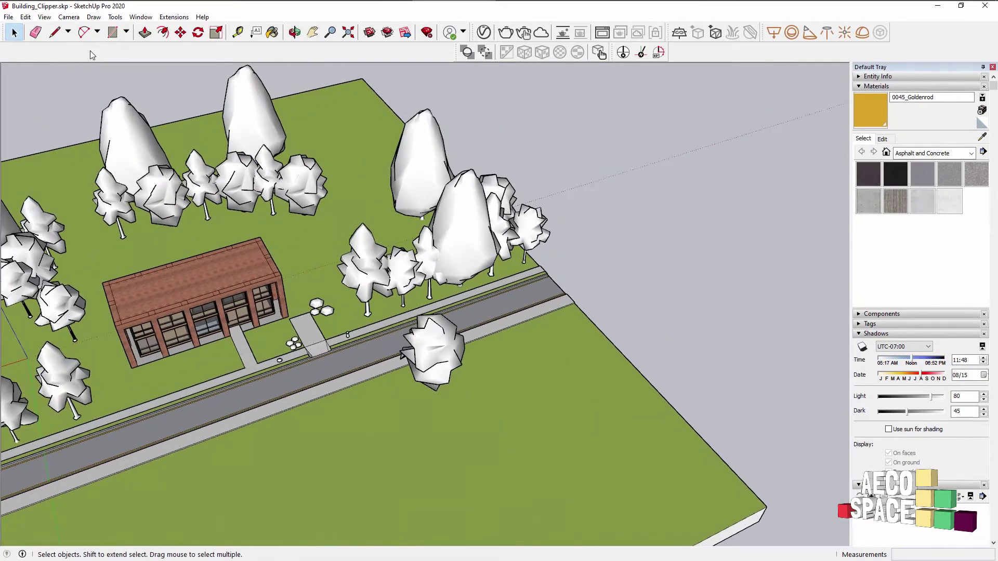
left_click(126, 32)
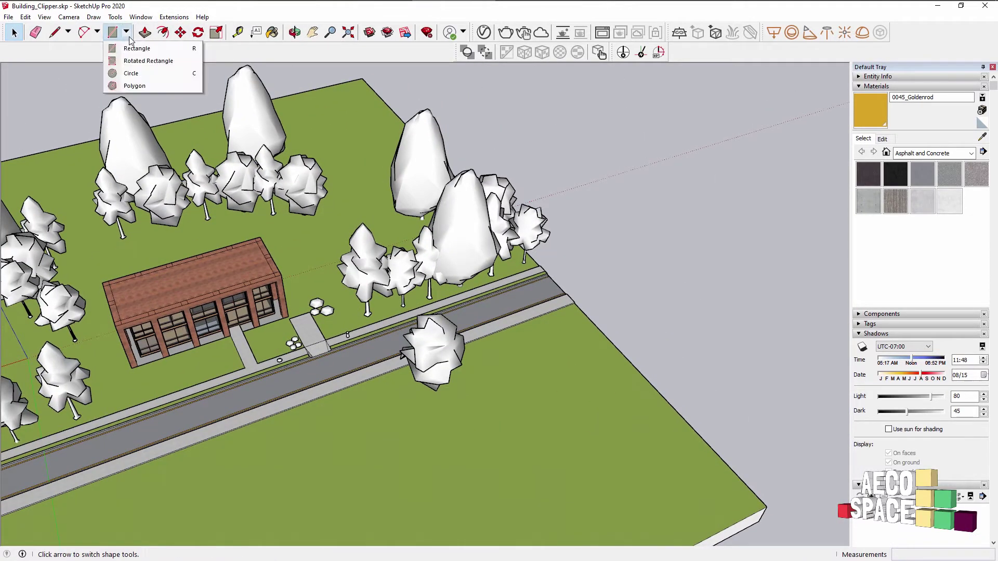
left_click(130, 73)
left_click(659, 281)
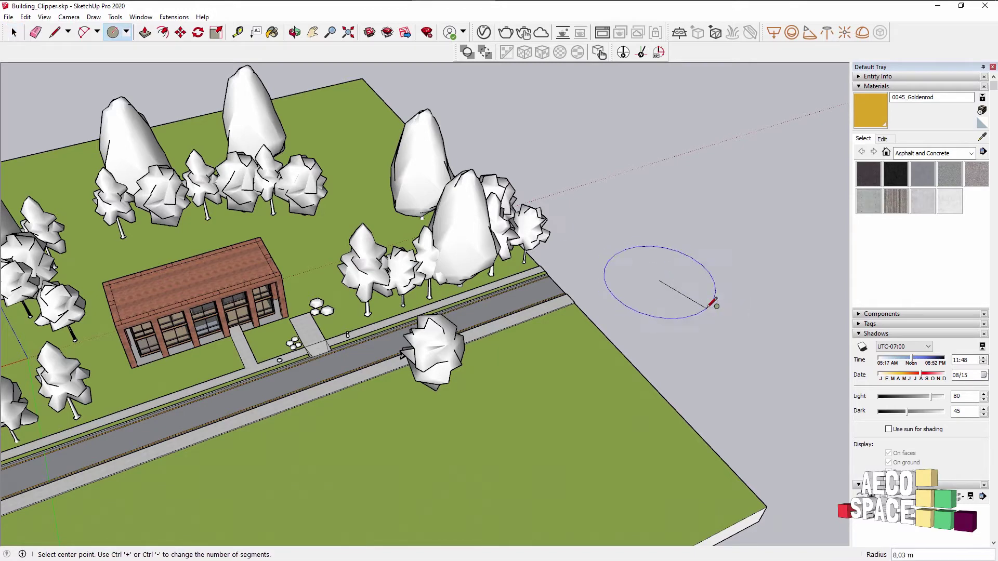
left_click(715, 304)
key("p")
left_click_drag(646, 296, 694, 172)
key("space")
left_click(675, 262)
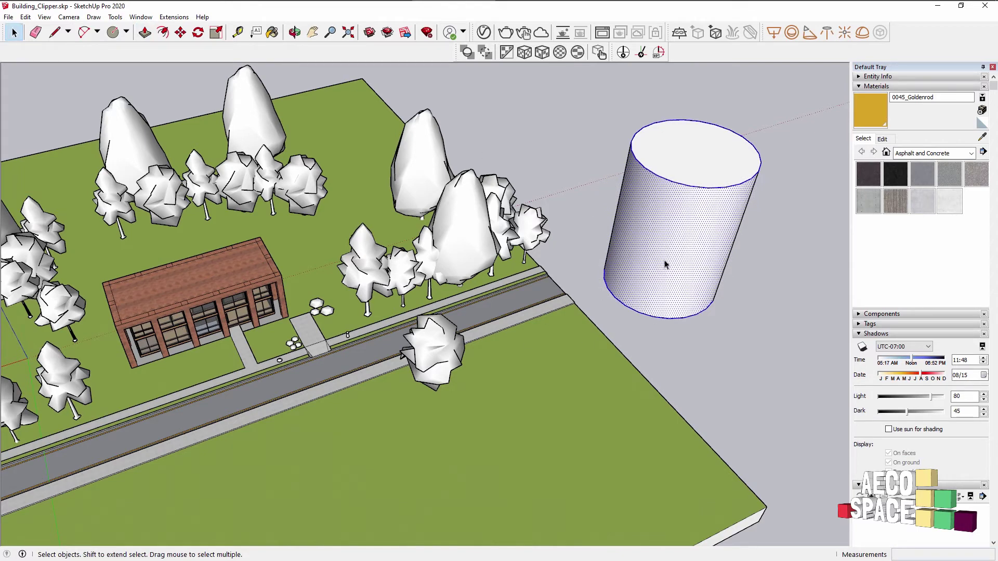
right_click(675, 242)
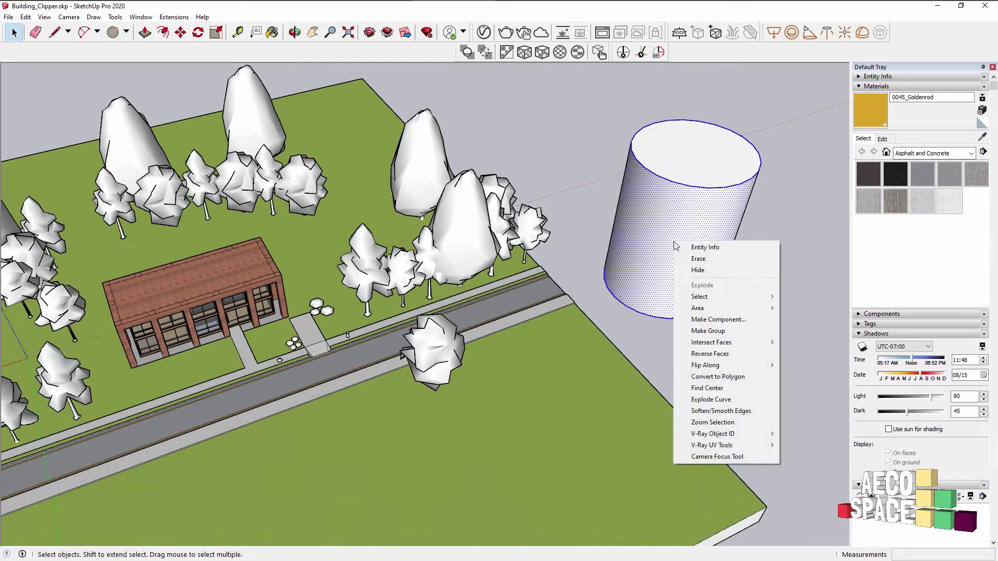
left_click(701, 331)
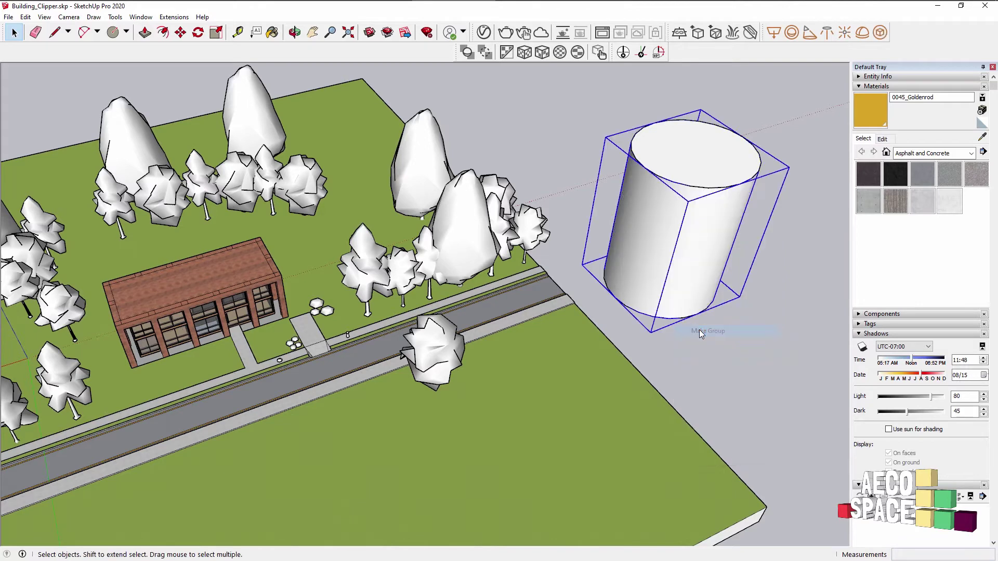
key("ctrl+z")
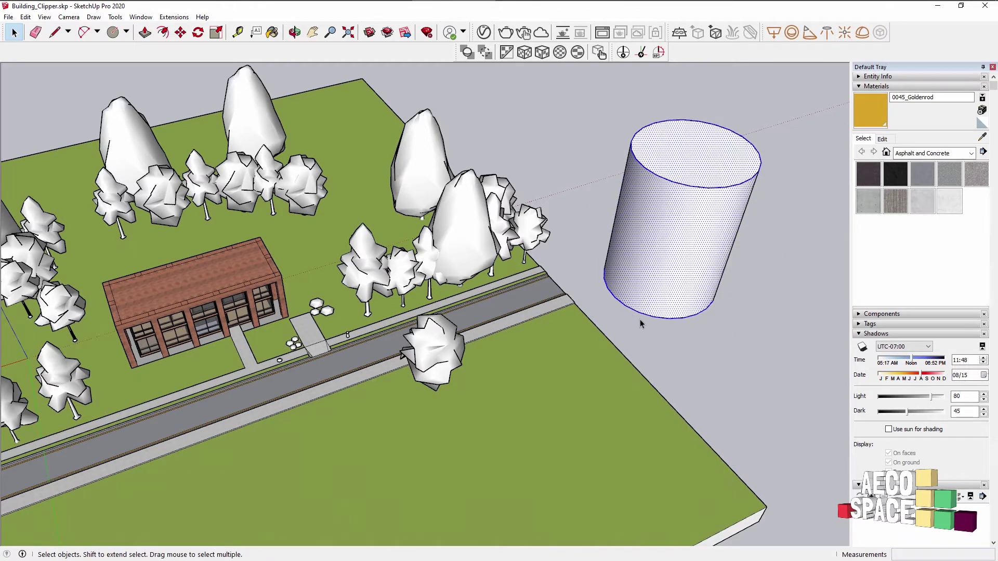
left_click(594, 375, "shift")
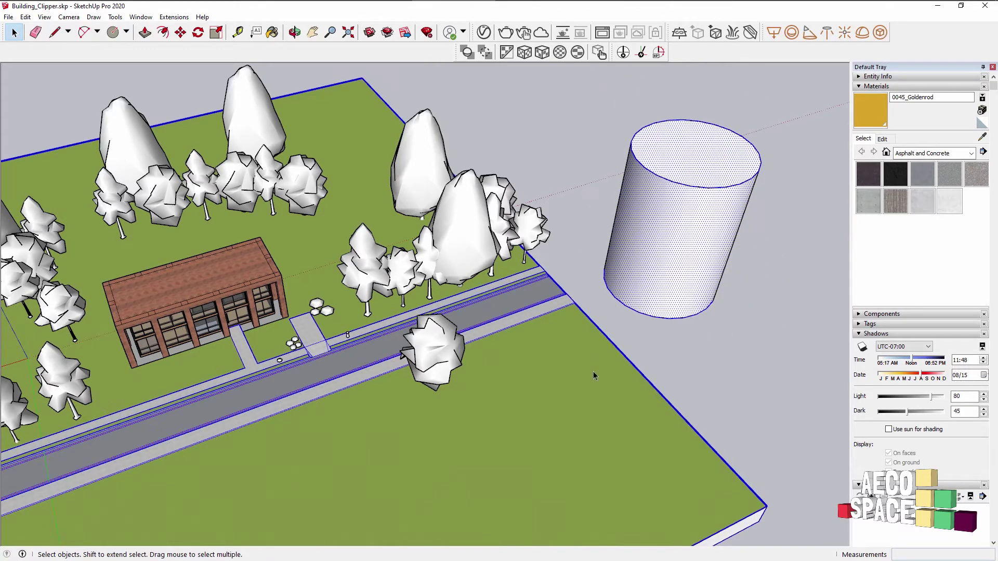
Select all of the cylinder's connected geometry and make it a group
triple_click(701, 233)
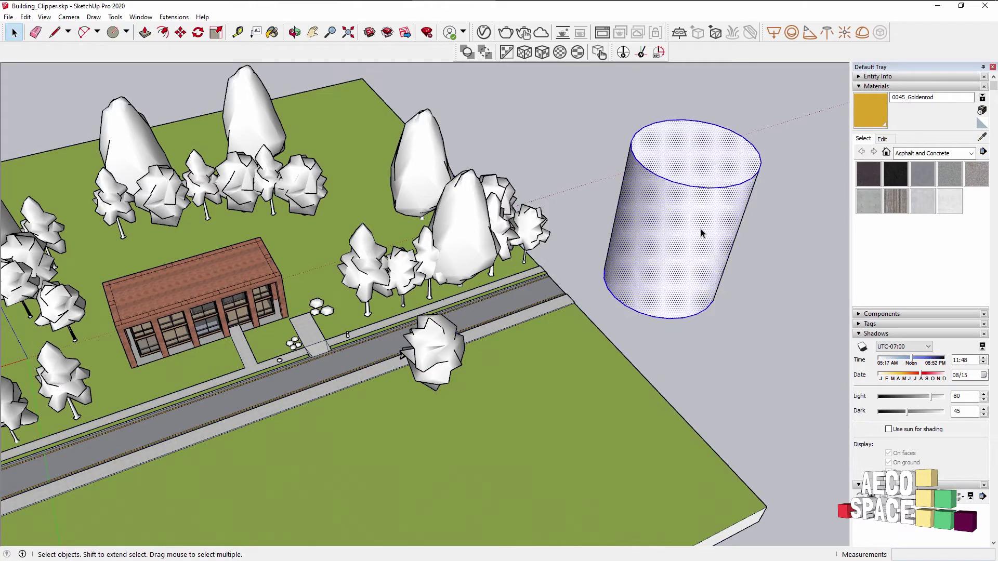
right_click(701, 233)
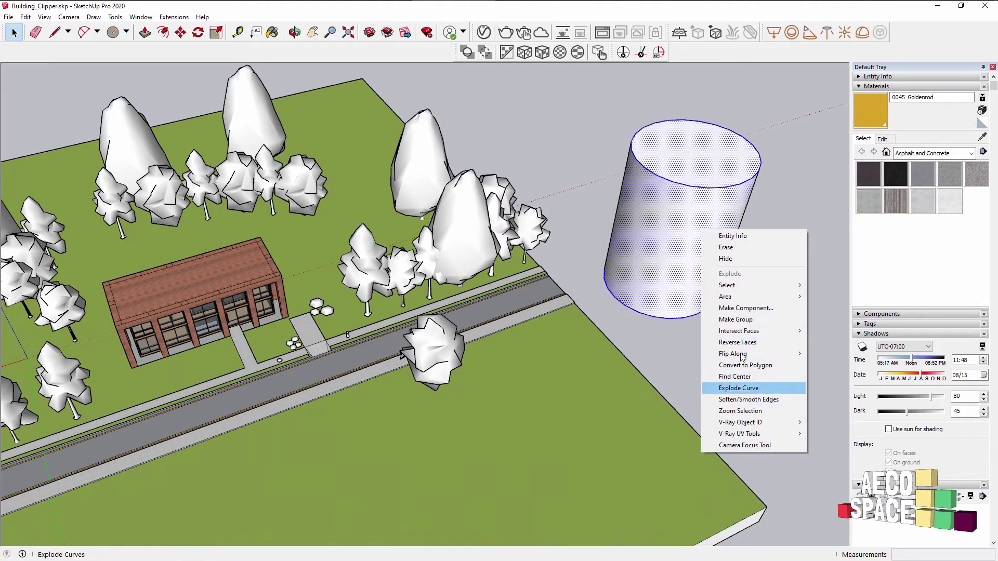
left_click(736, 319)
Move the cylinder group onto the building so it overlaps one end
key("m")
left_click(633, 281)
left_click(247, 287)
scroll(247, 287, "up", 3)
middle_click_drag(247, 287, 416, 327)
right_click(416, 327)
Start the interactive render and convert the cylinder group into a V-Ray Mesh Clipper
left_click(524, 32)
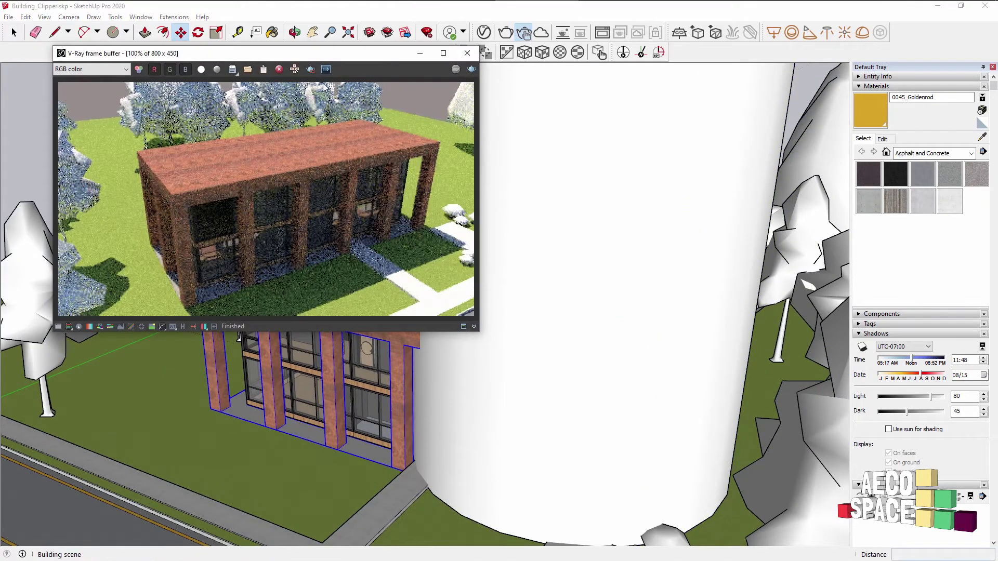
left_click_drag(335, 57, 312, 146)
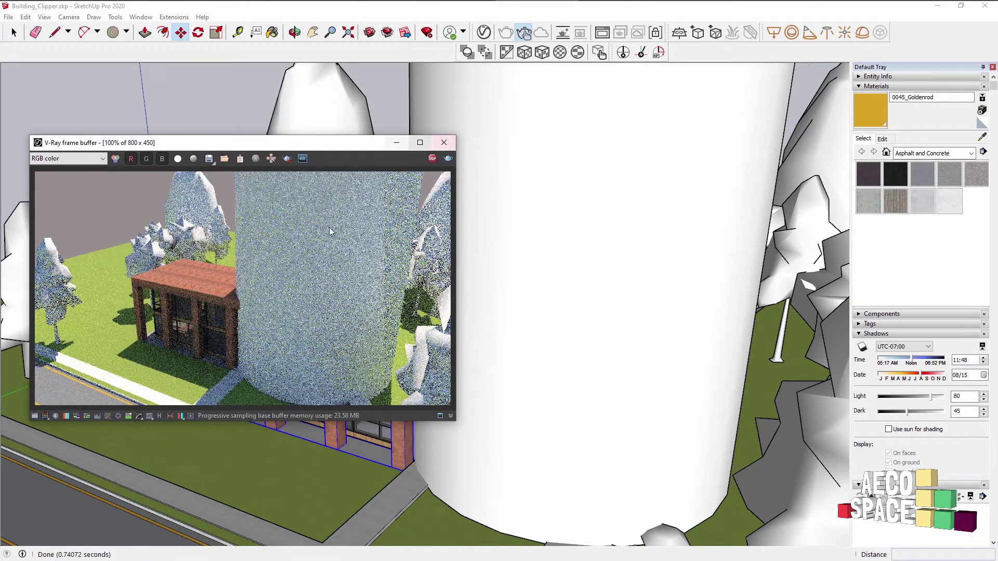
key("space")
left_click(554, 271)
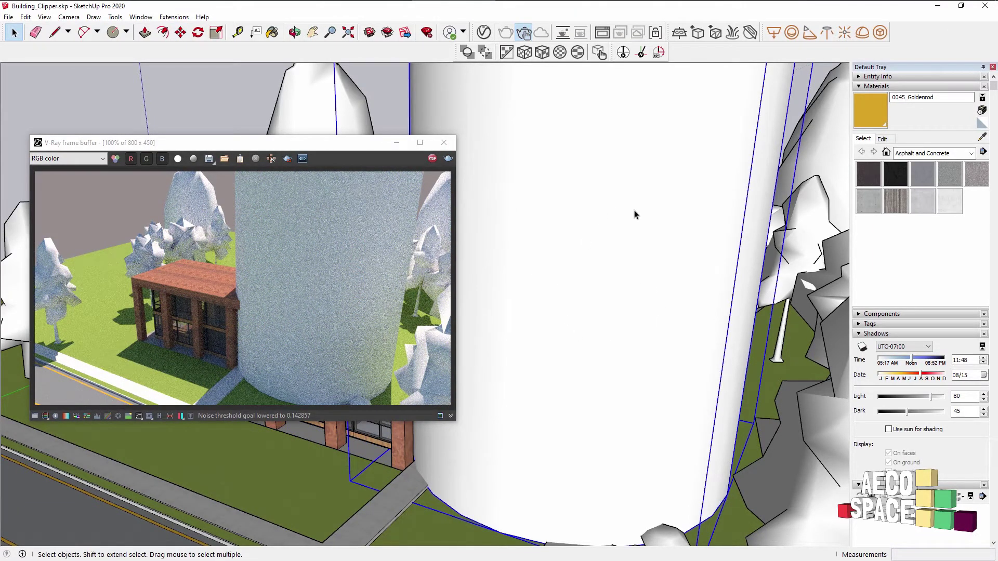
left_click(746, 35)
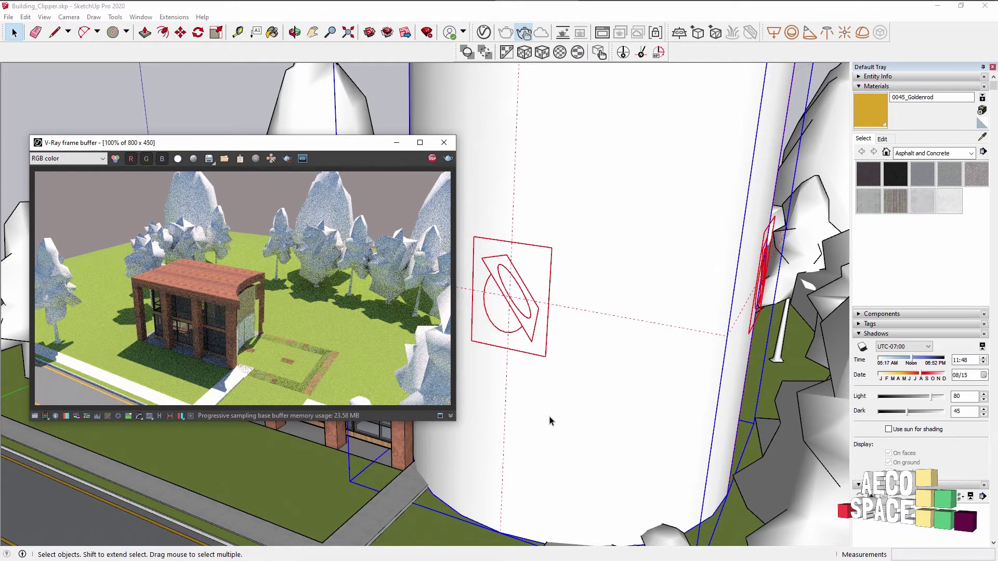
Move the mesh clipper about 7.59 m so it cuts a curved opening through the front of the building's end
mouse_move(559, 421)
middle_mouse_down()
mouse_move(541, 426)
mouse_move(532, 447)
mouse_move(543, 355)
mouse_move(535, 311)
mouse_move(530, 360)
middle_mouse_up()
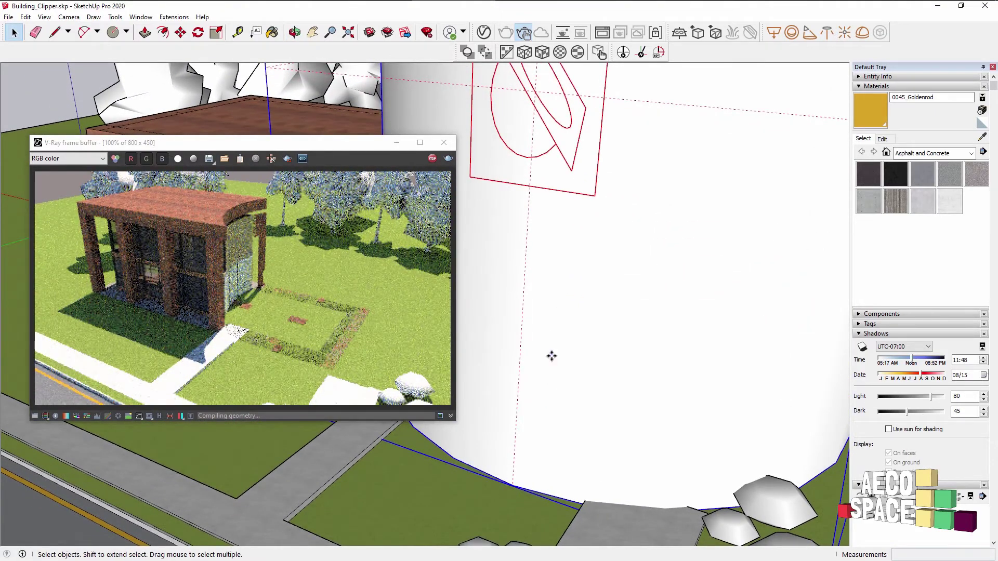
key("m")
left_click(568, 361)
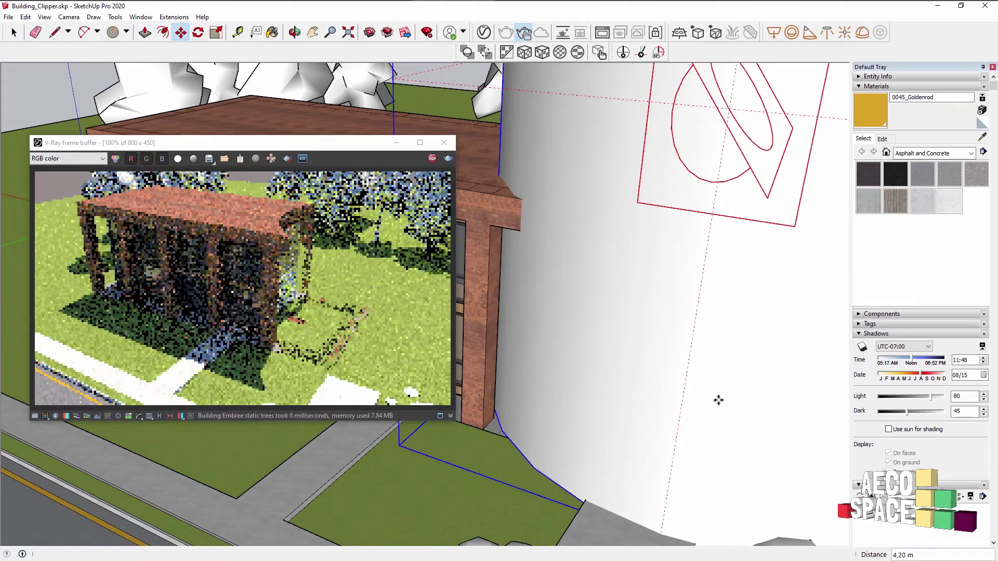
left_click(495, 261)
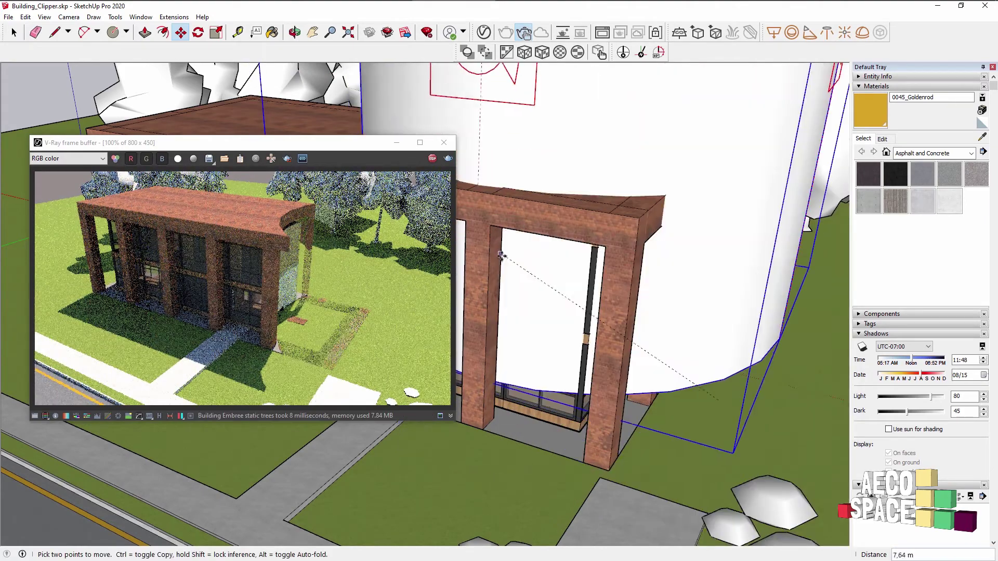
middle_click_drag(542, 255, 663, 331)
left_click(686, 218)
left_click(582, 319)
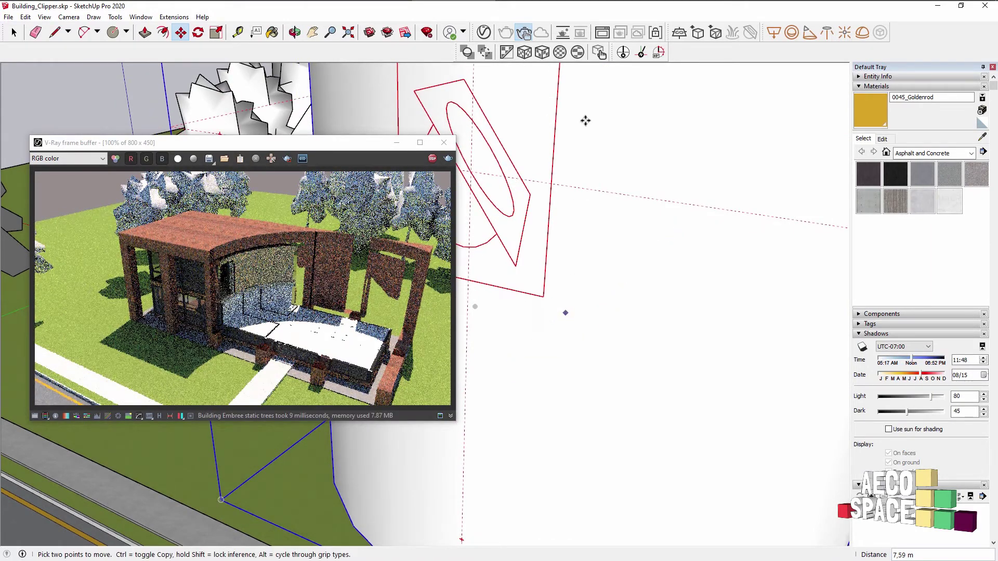
Turn off Use Object Material for the Mesh Clipper and assign it the ClipperMTl material
left_click(484, 33)
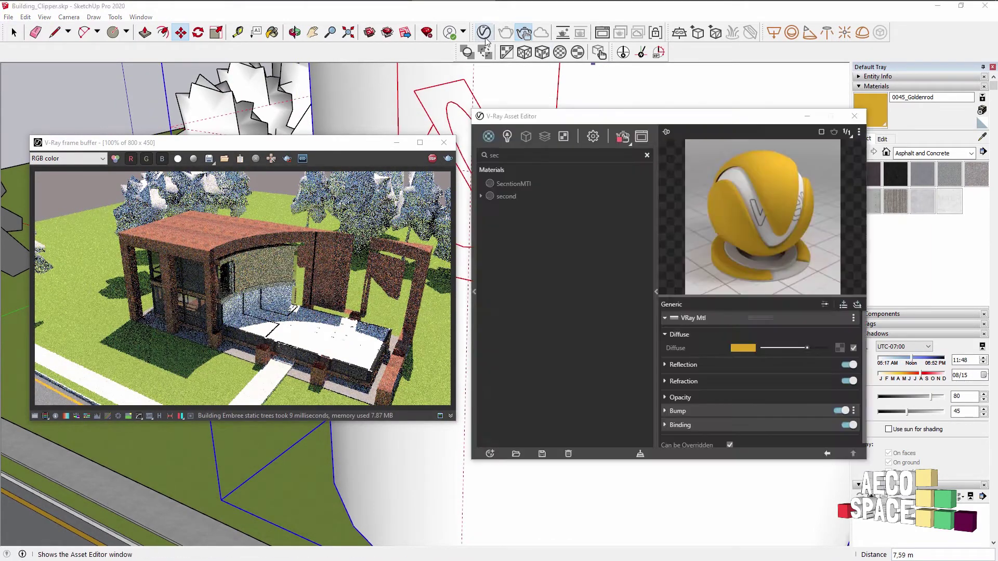
left_click(527, 139)
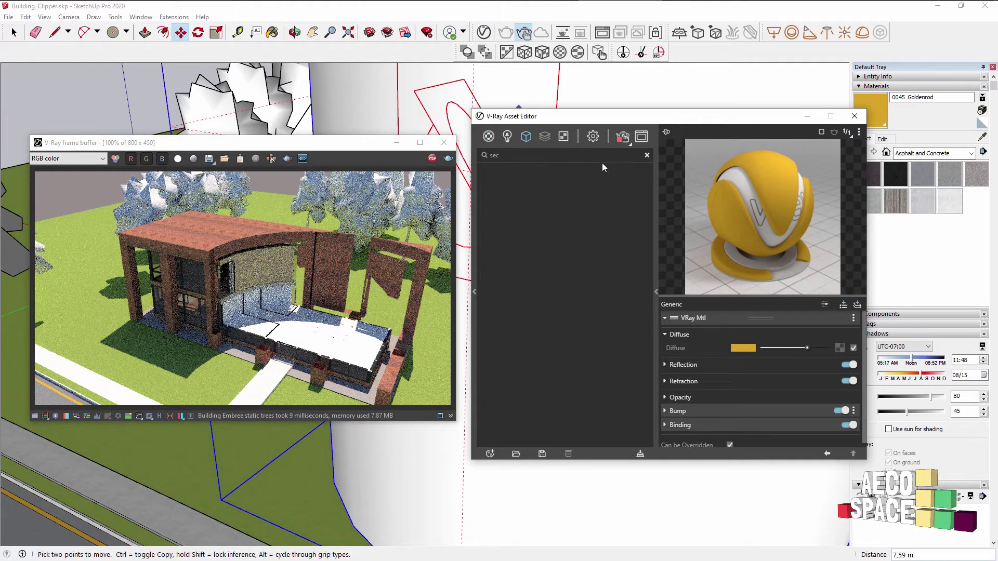
left_click(503, 185)
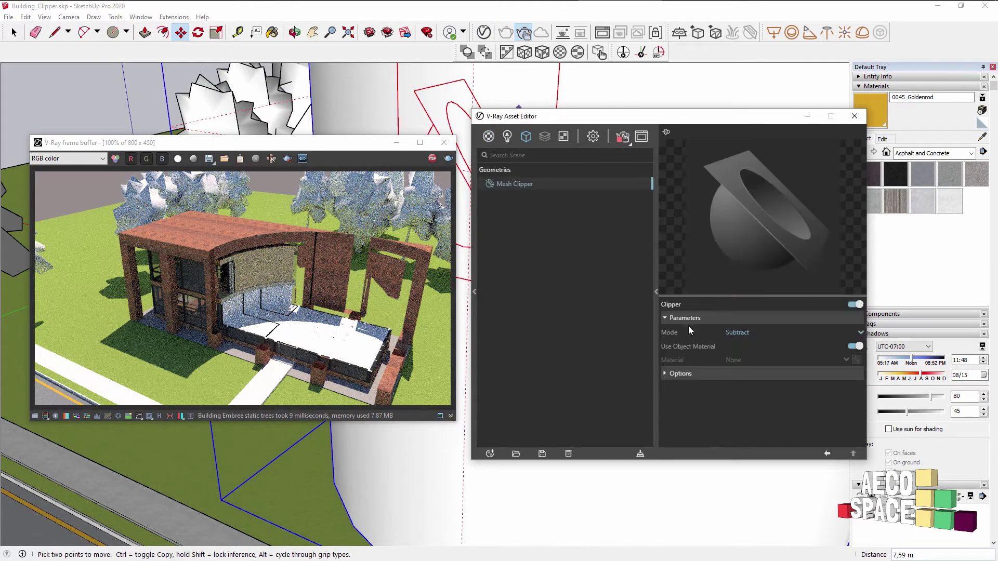
left_click(845, 360)
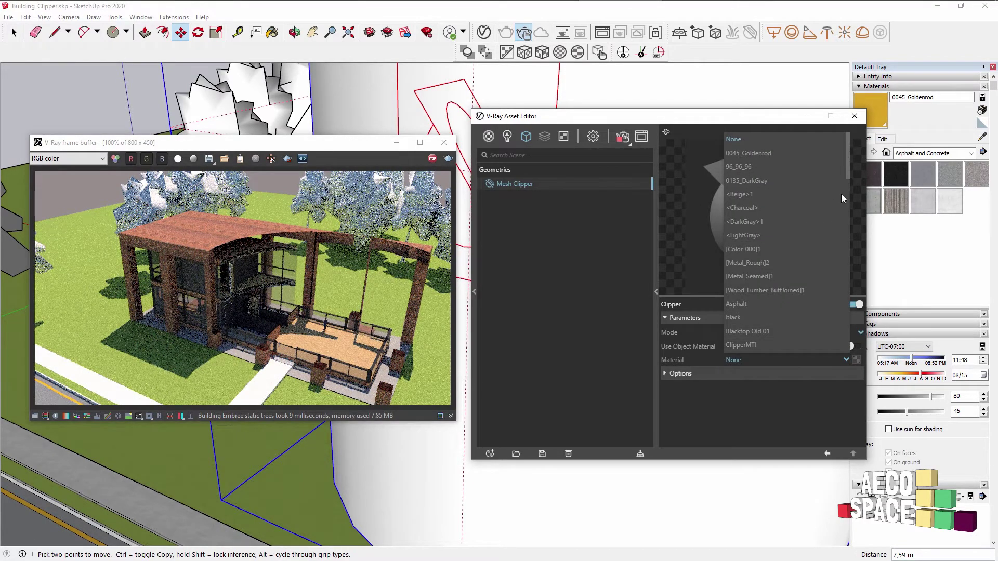
left_click(773, 345)
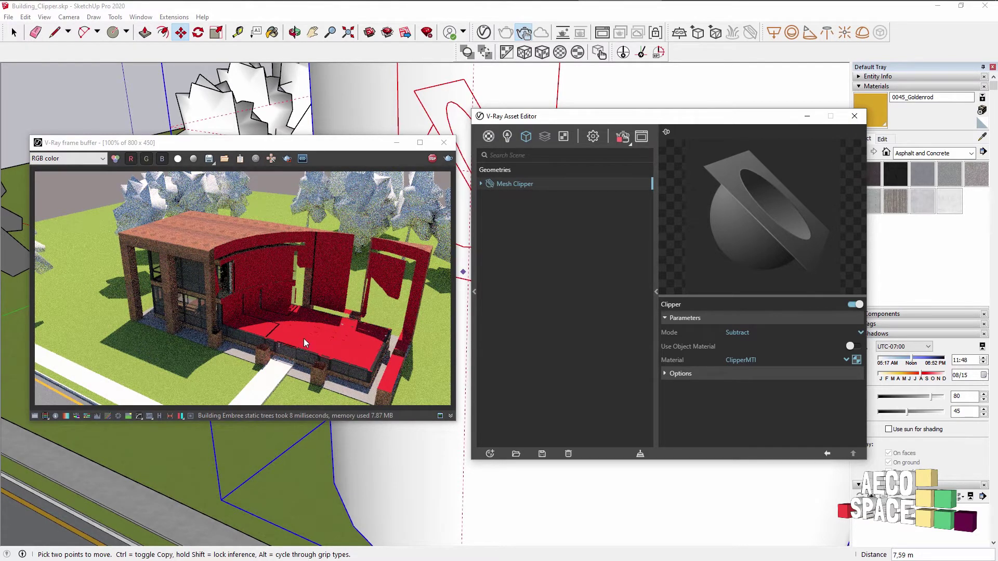
Set the Mesh Clipper's mode to Intersect
left_click(744, 334)
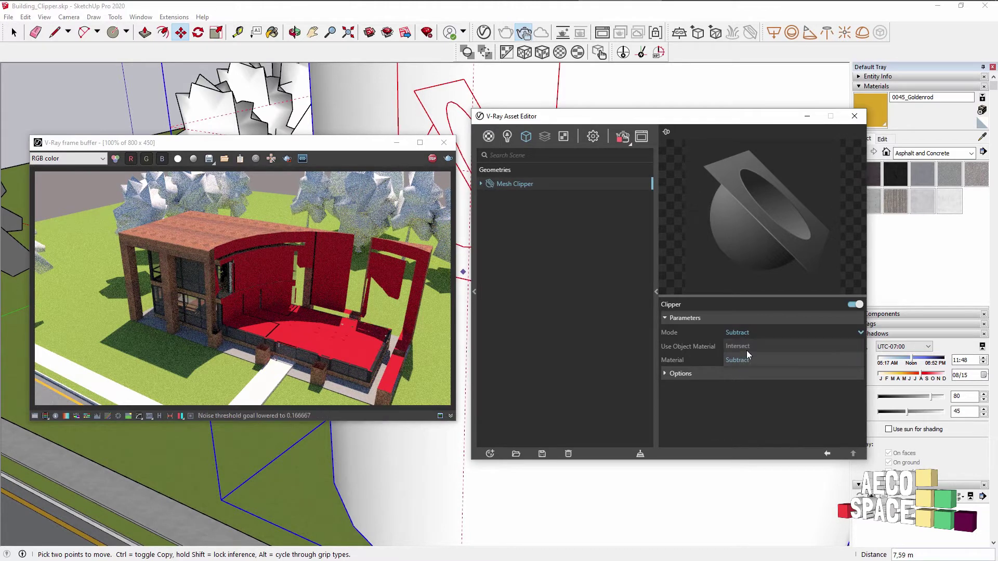
left_click(747, 346)
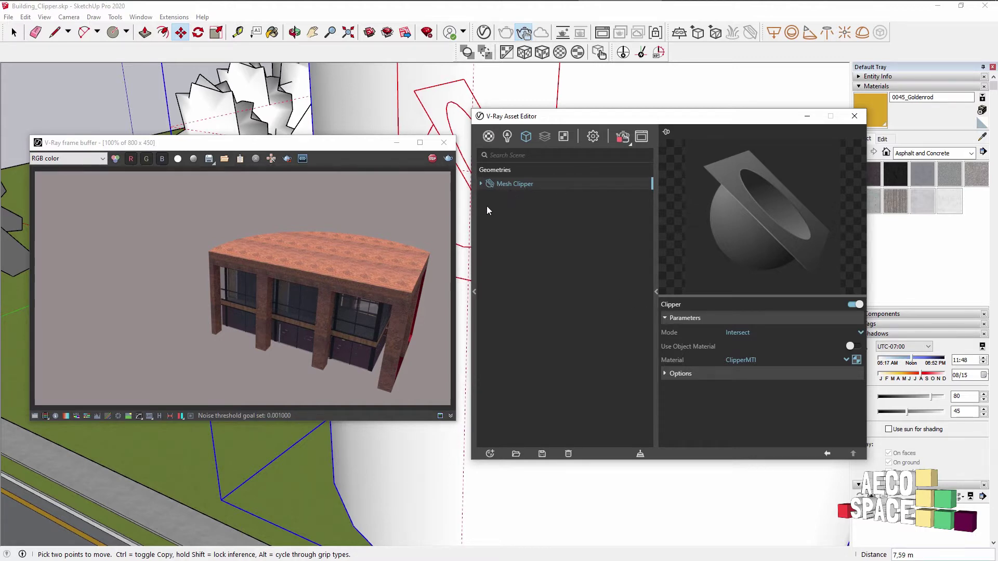
Stop the interactive render and close the frame buffer and asset editor
left_click(432, 158)
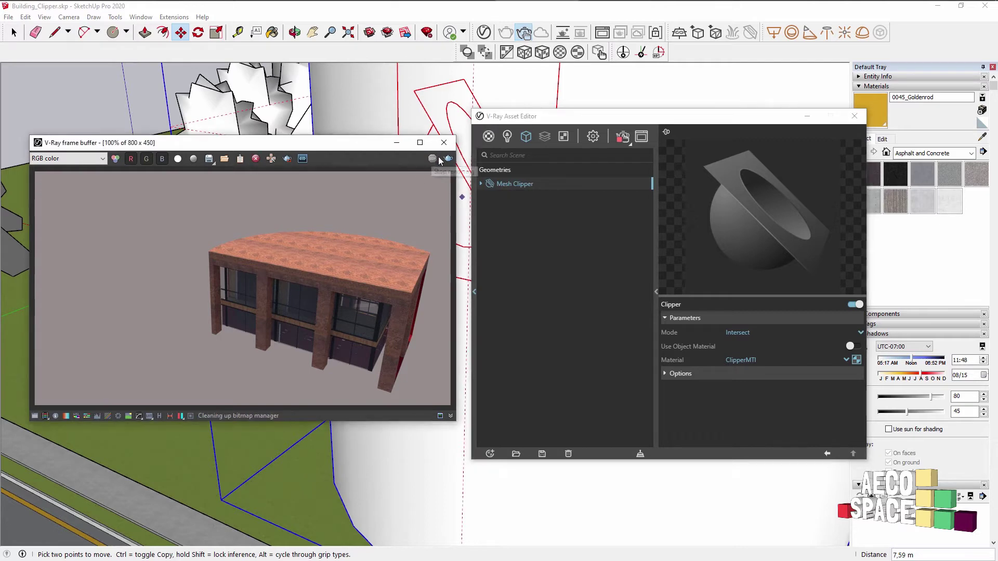
left_click(444, 142)
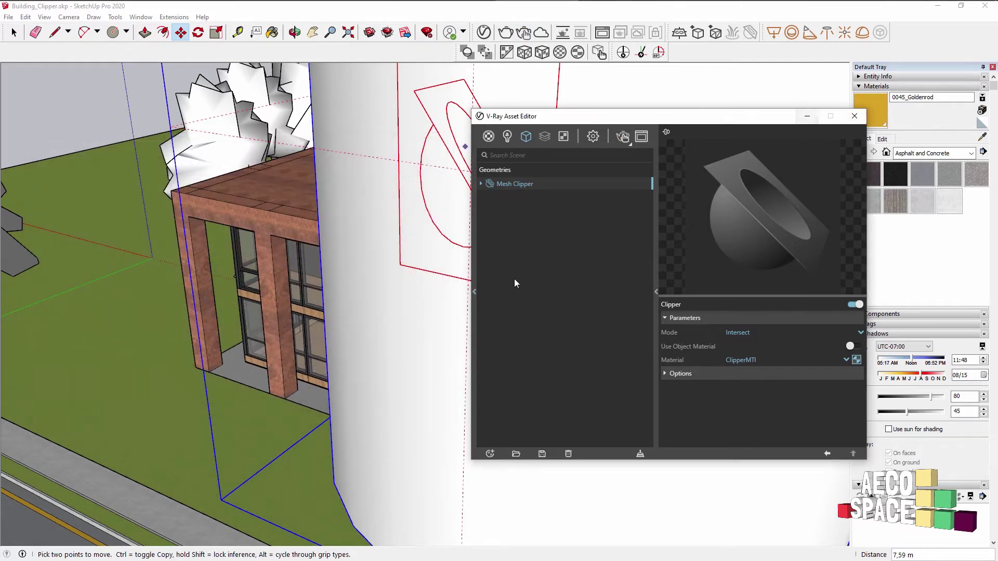
middle_click(410, 217)
middle_click(410, 217)
key("space")
left_click(853, 116)
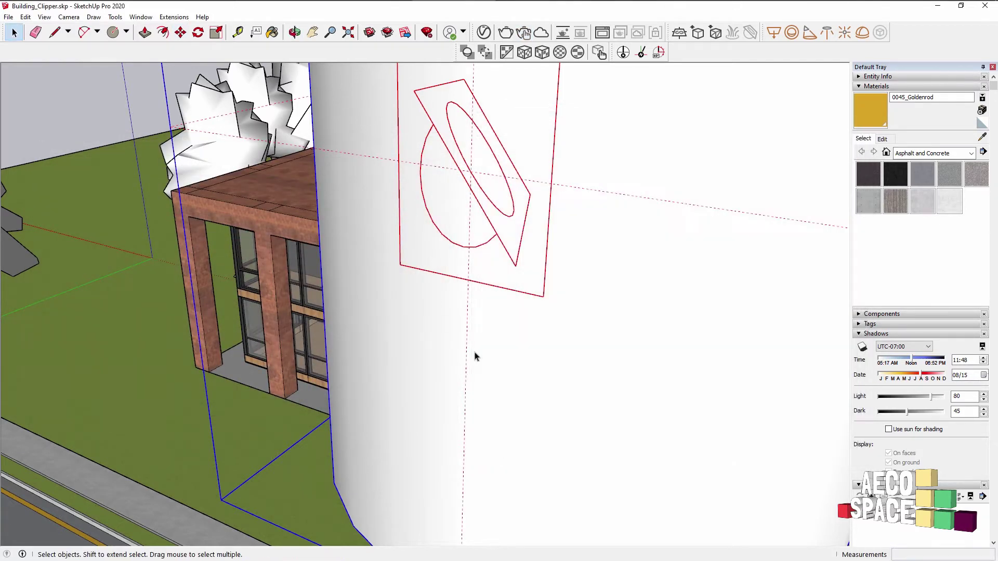
Select the mesh clipper together with the building and make them one group
middle_click_drag(414, 306, 301, 240)
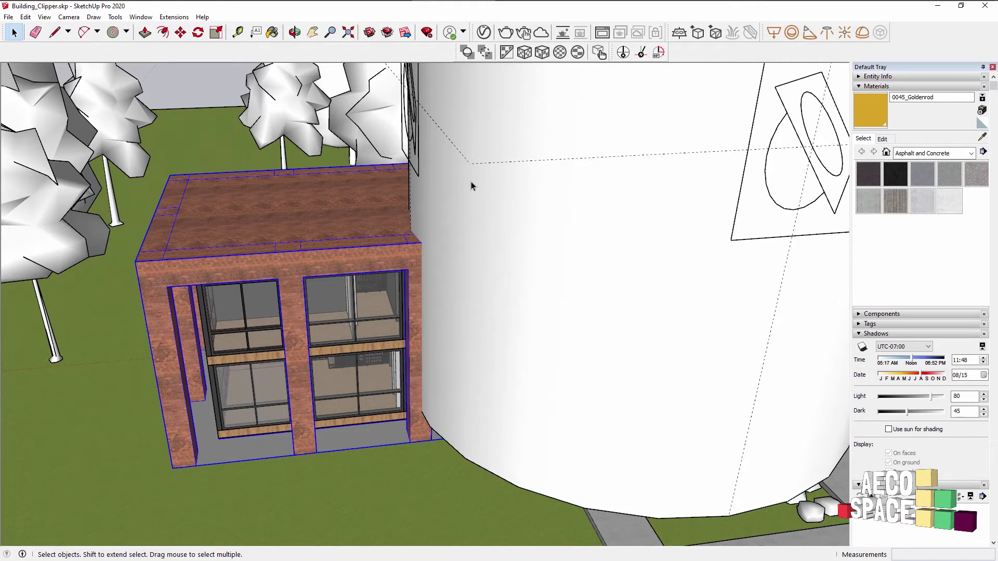
left_click(584, 273, "shift")
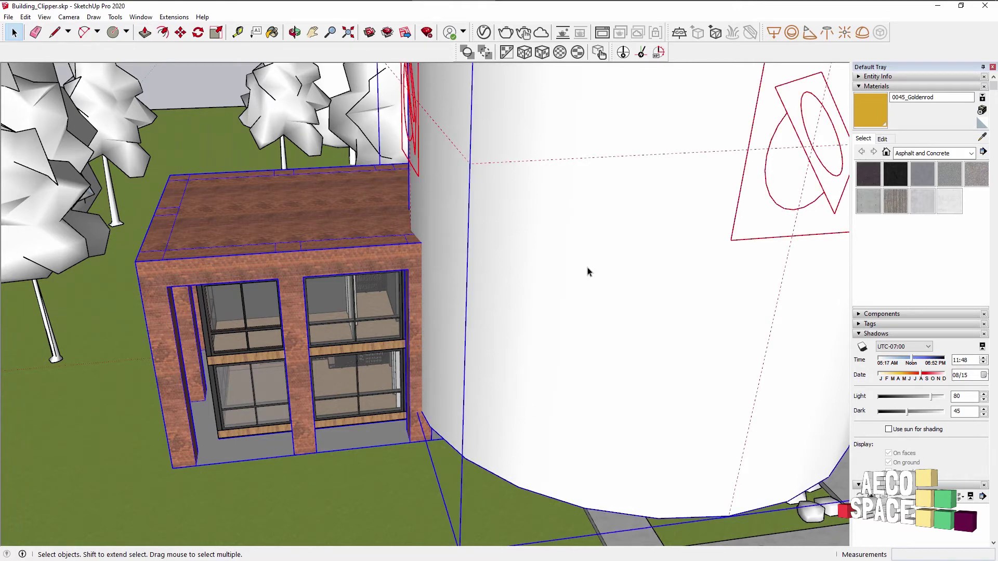
right_click(588, 272)
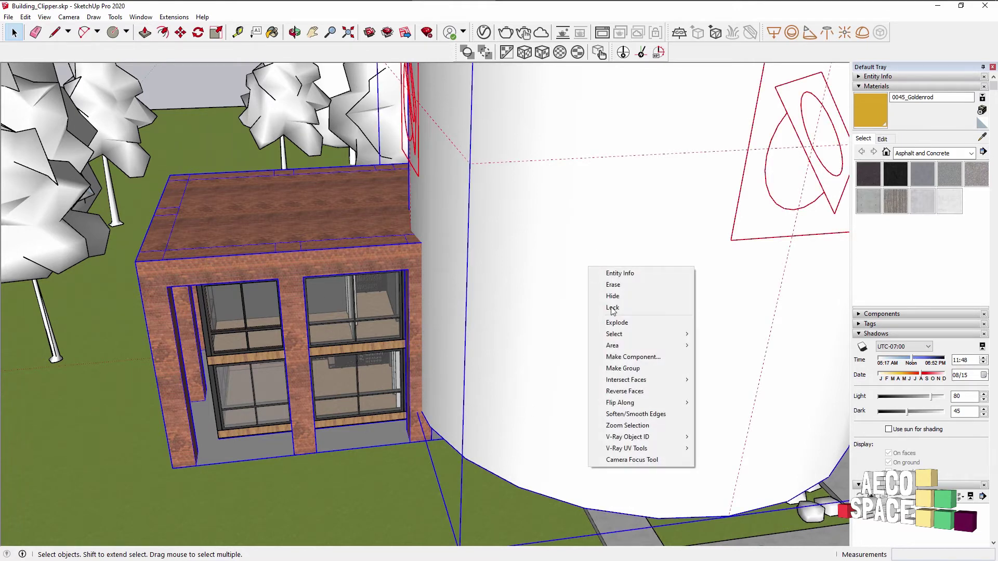
left_click(634, 368)
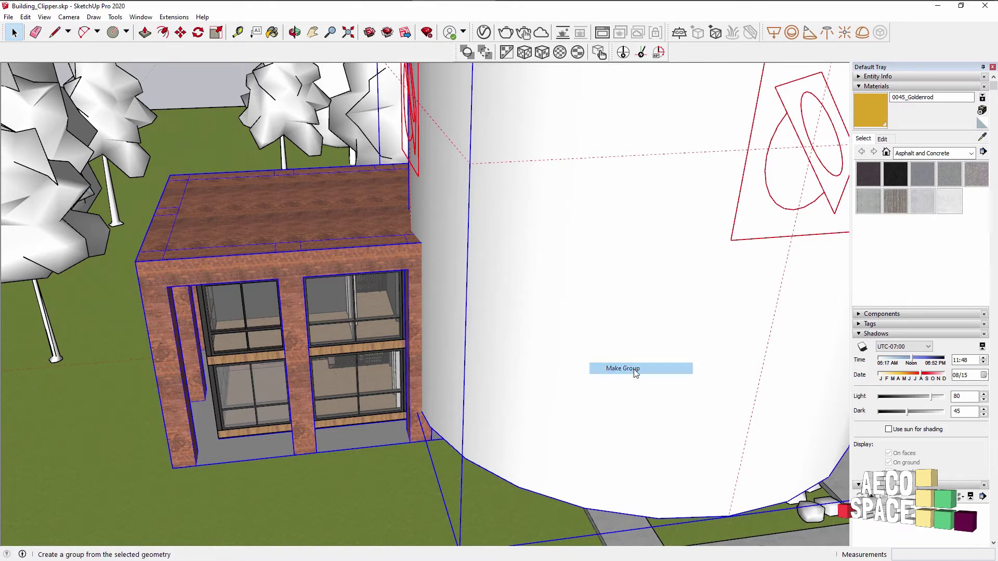
Start the interactive render and set the Mesh Clipper's mode to Subtract
left_click(525, 33)
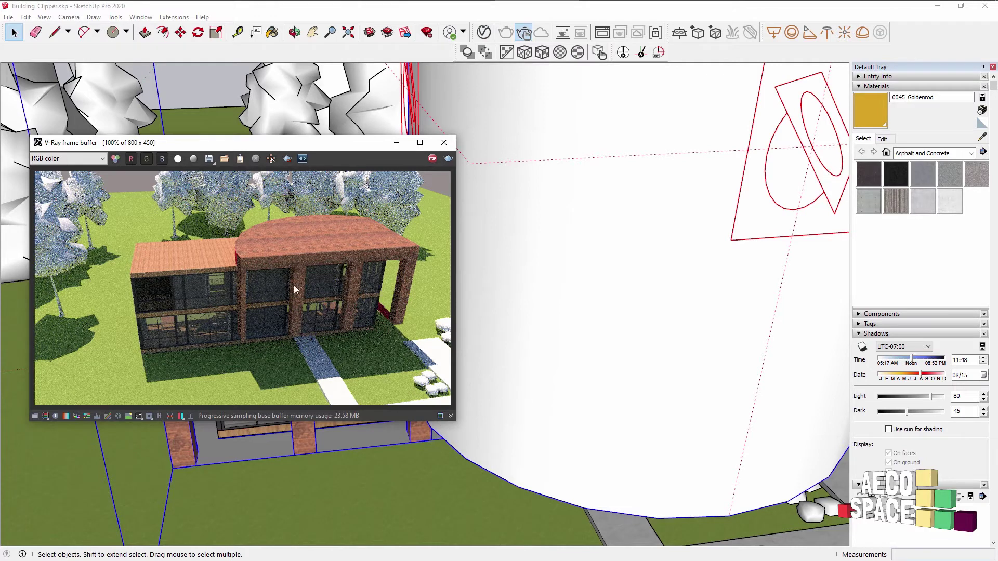
left_click(483, 33)
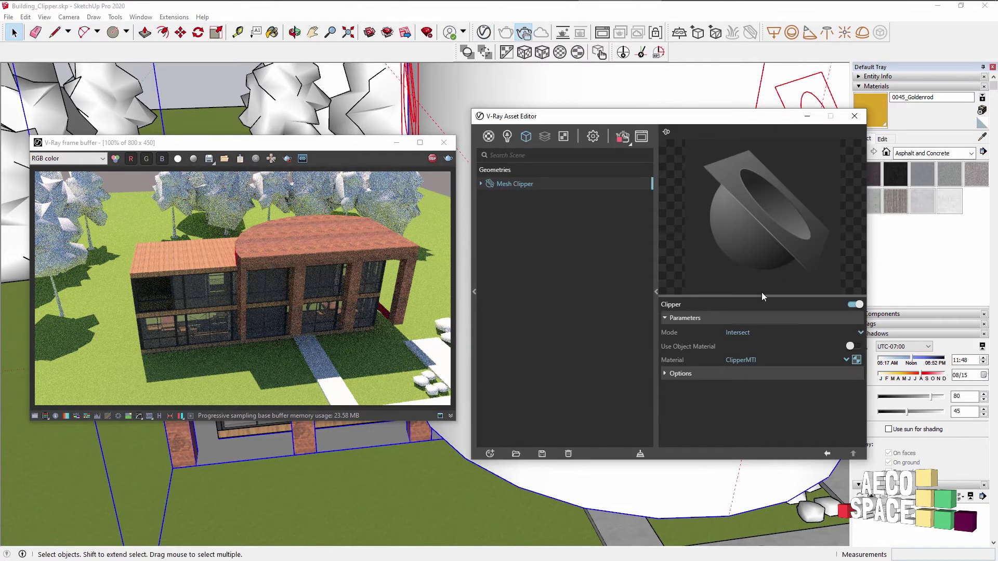
left_click(748, 334)
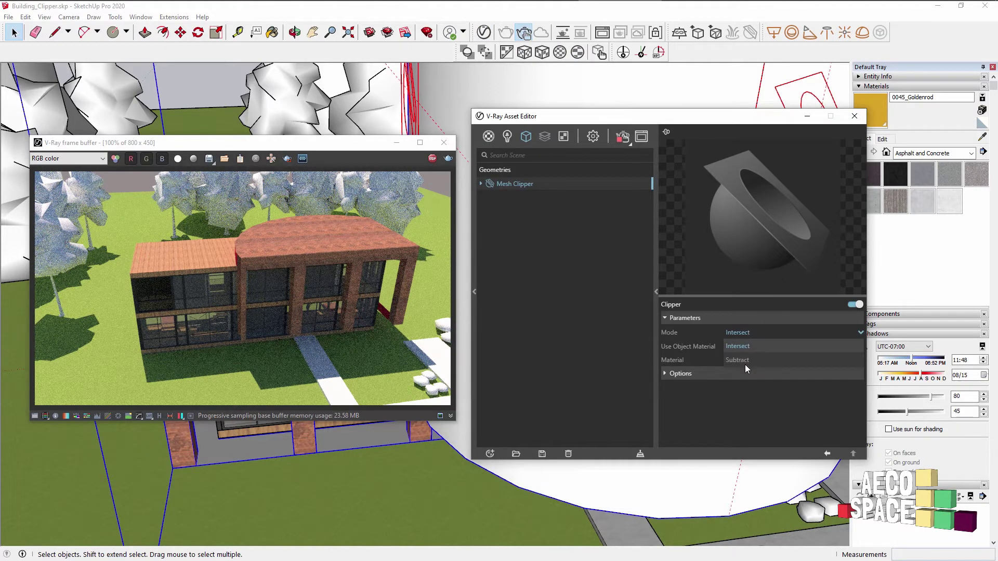
left_click(745, 364)
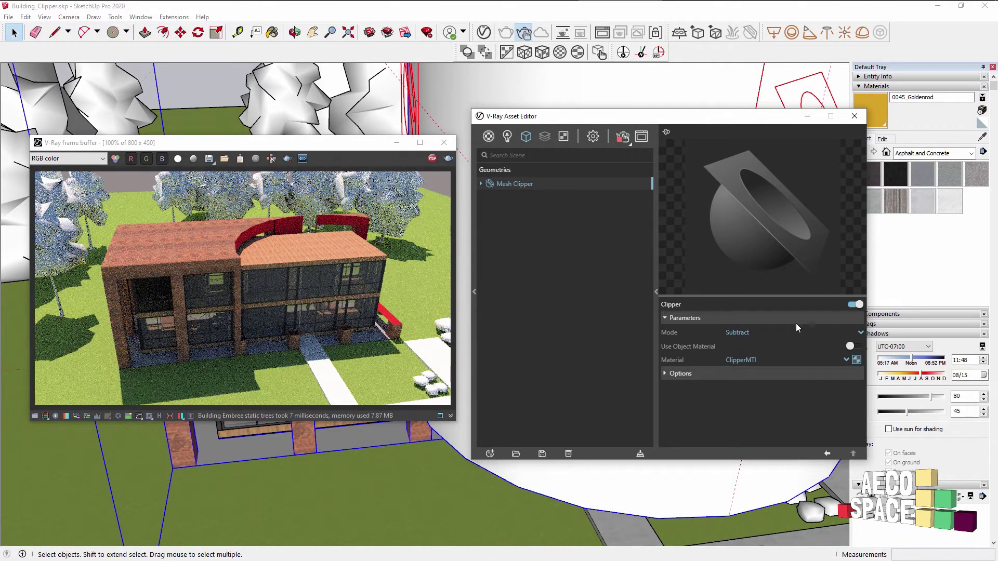
left_click(803, 119)
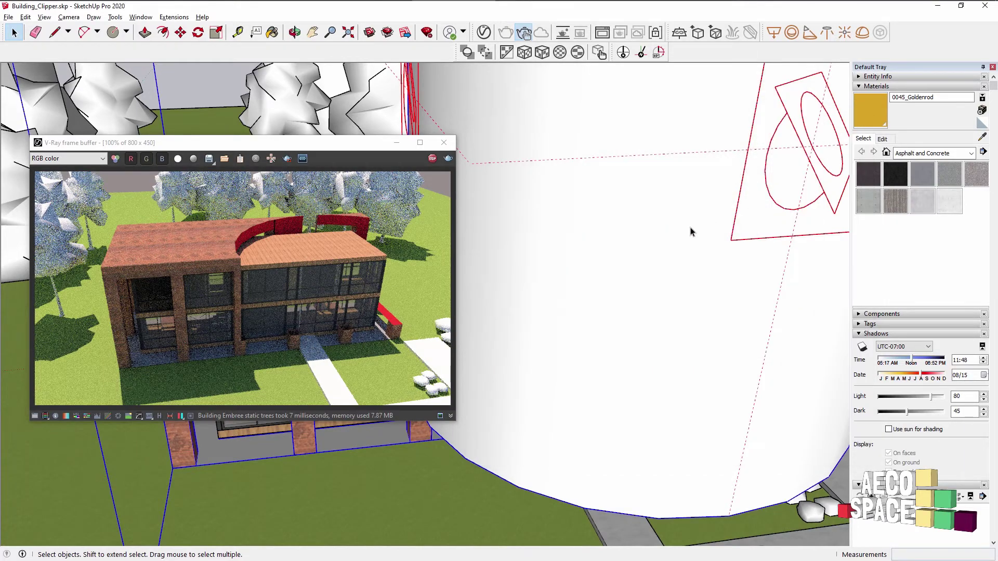
Try to move the whole group of building and mesh clipper along the green axis
middle_click_drag(690, 229, 606, 410)
scroll(643, 391, "down", 2)
key("m")
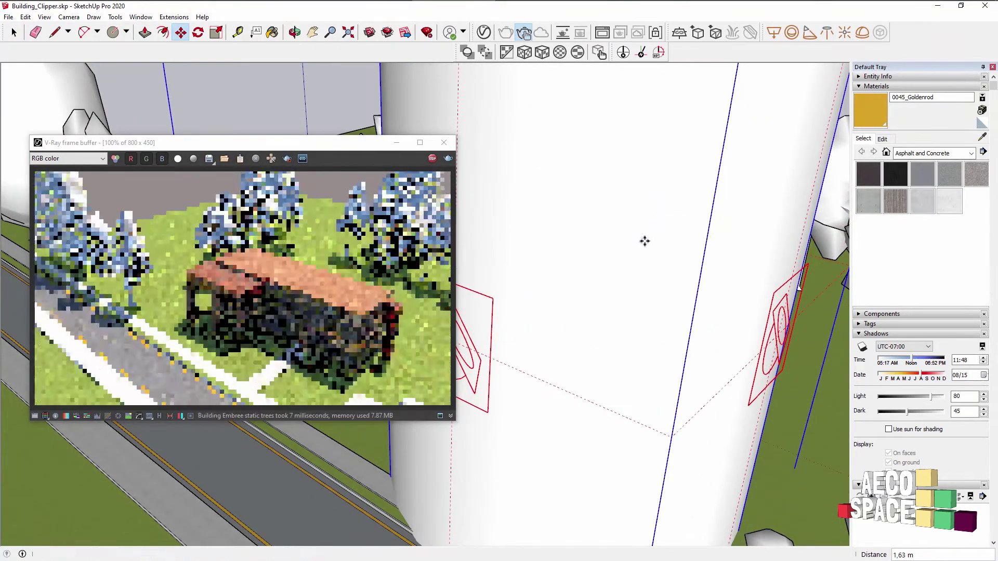
middle_click_drag(590, 364, 665, 310)
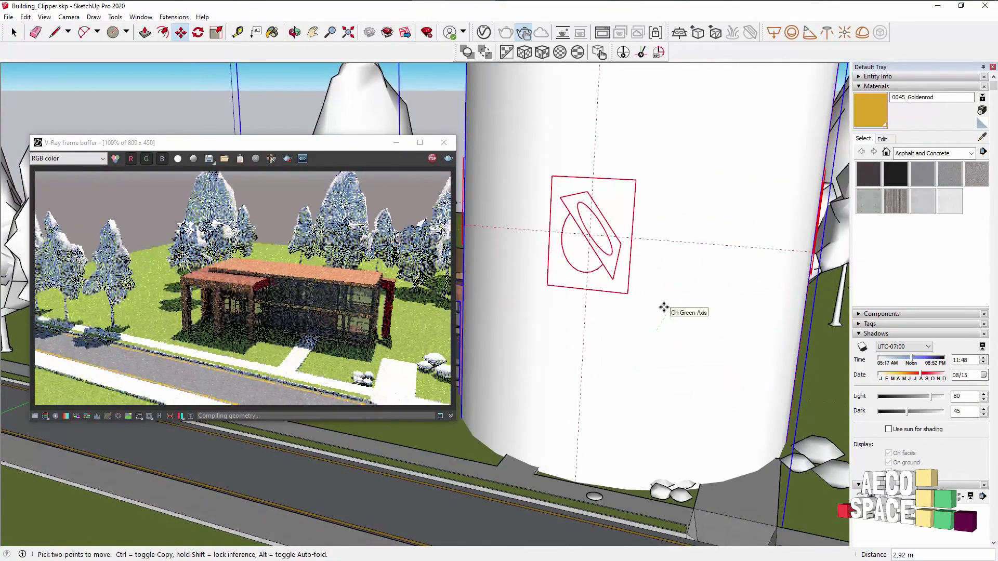
key("Escape")
left_click_drag(364, 142, 367, 347)
key("ctrl+z")
key("space")
Open the group for editing and move only the mesh clipper relative to the building
double_click(623, 299)
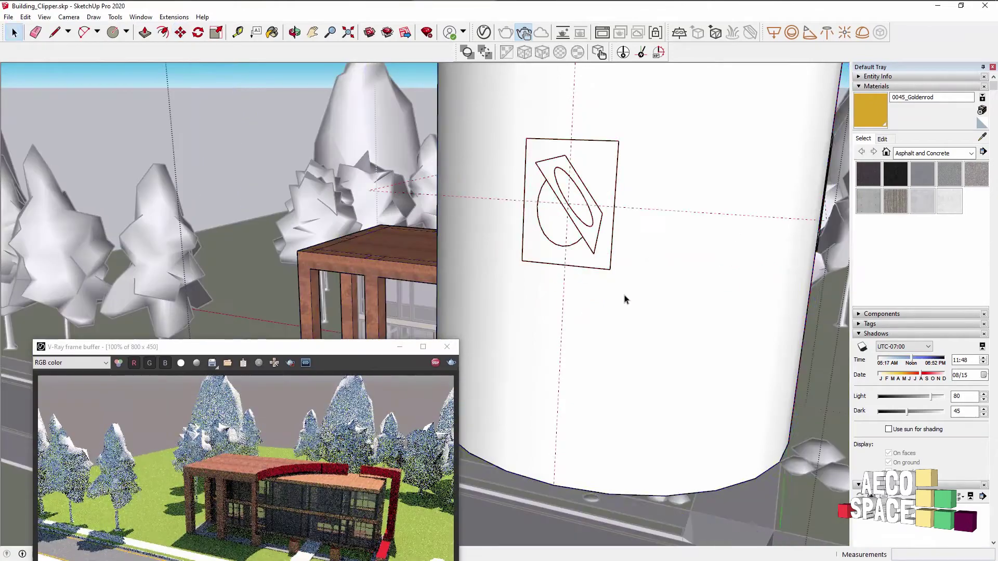
key("m")
left_click(622, 299)
left_click(619, 400)
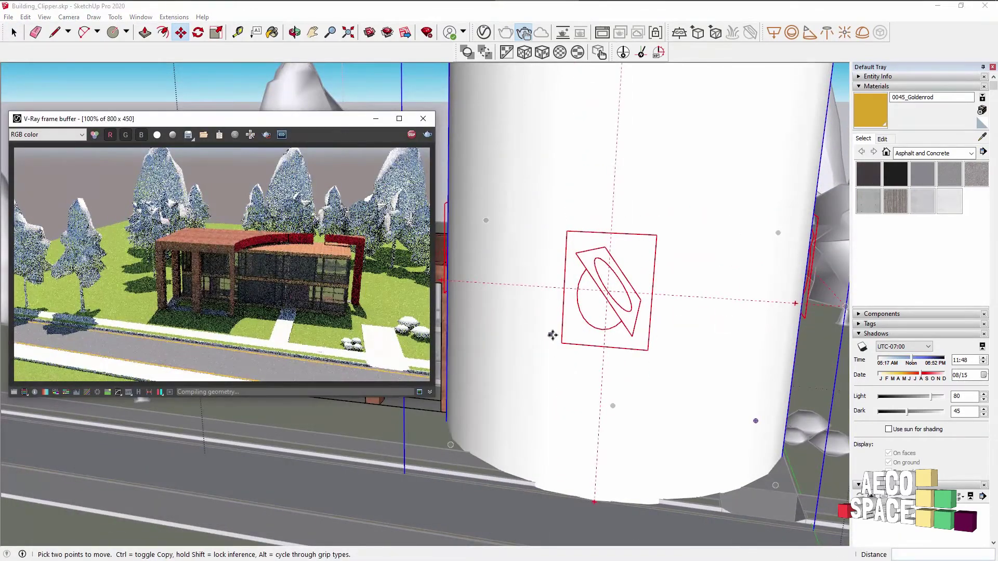
key("space")
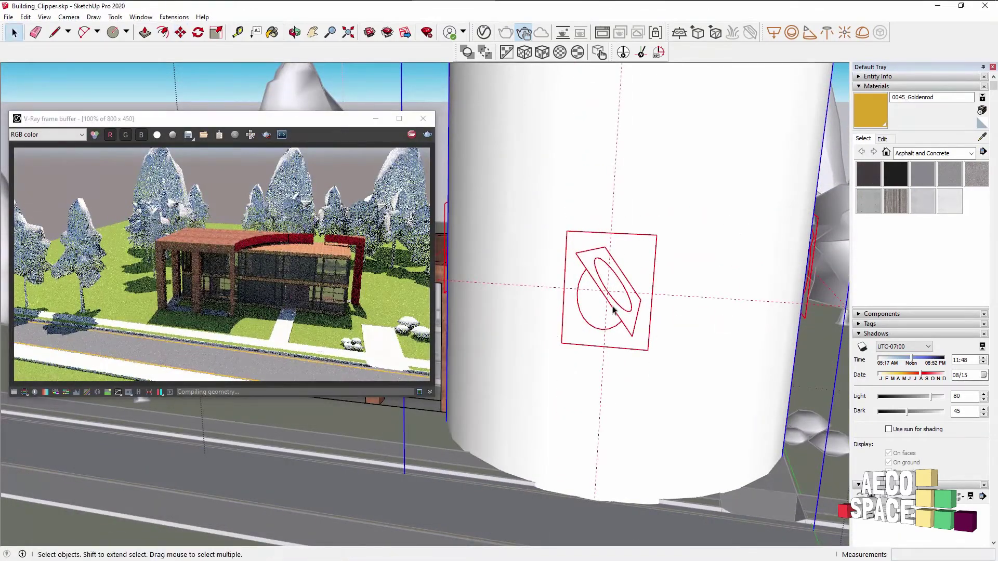
Add the Bricks Concrete F01 2m material from the V-Ray library to the scene's materials
left_click(483, 33)
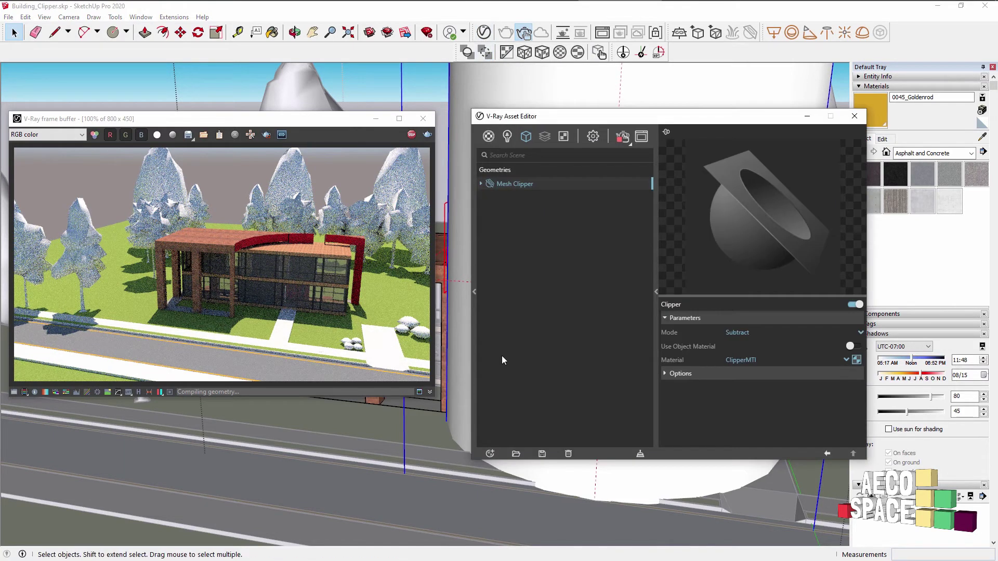
left_click(489, 138)
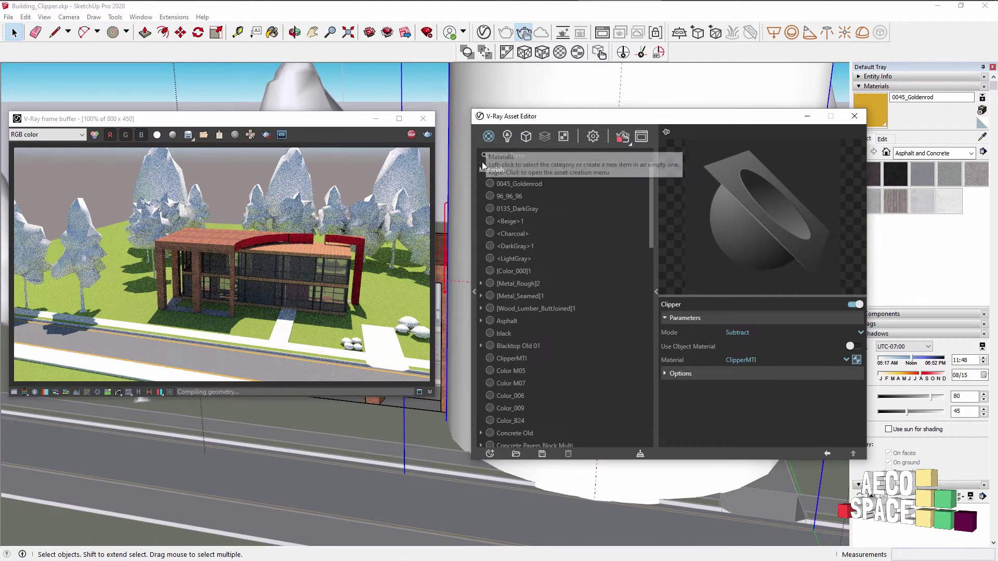
left_click(472, 239)
scroll(379, 364, "down", 2)
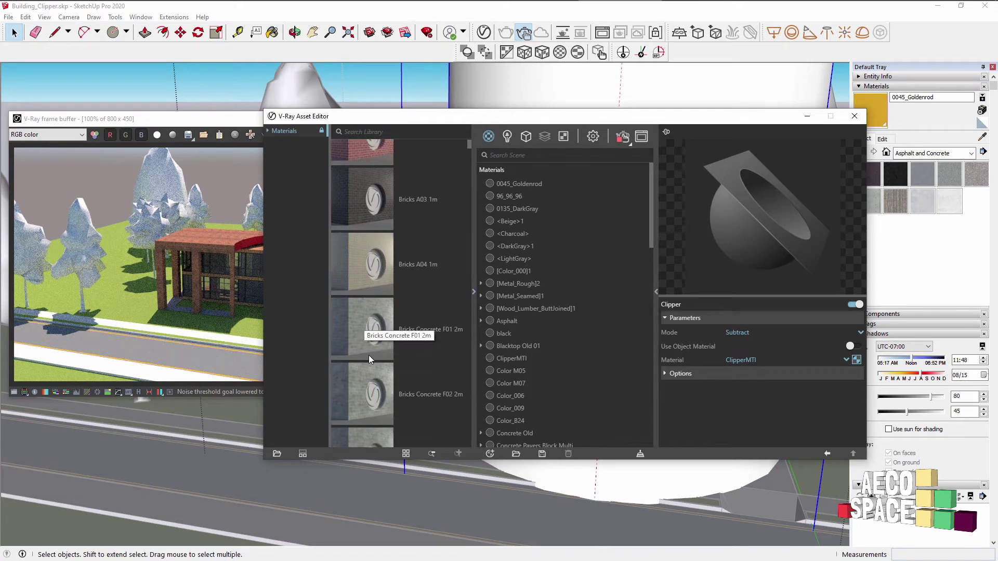
scroll(369, 373, "down", 4)
scroll(369, 373, "up", 4)
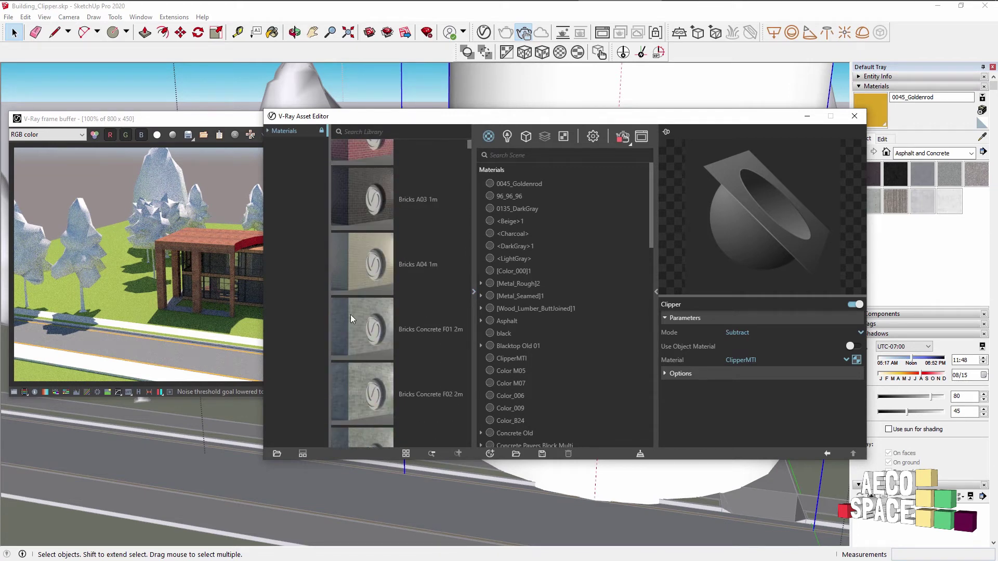
left_click_drag(351, 315, 593, 275)
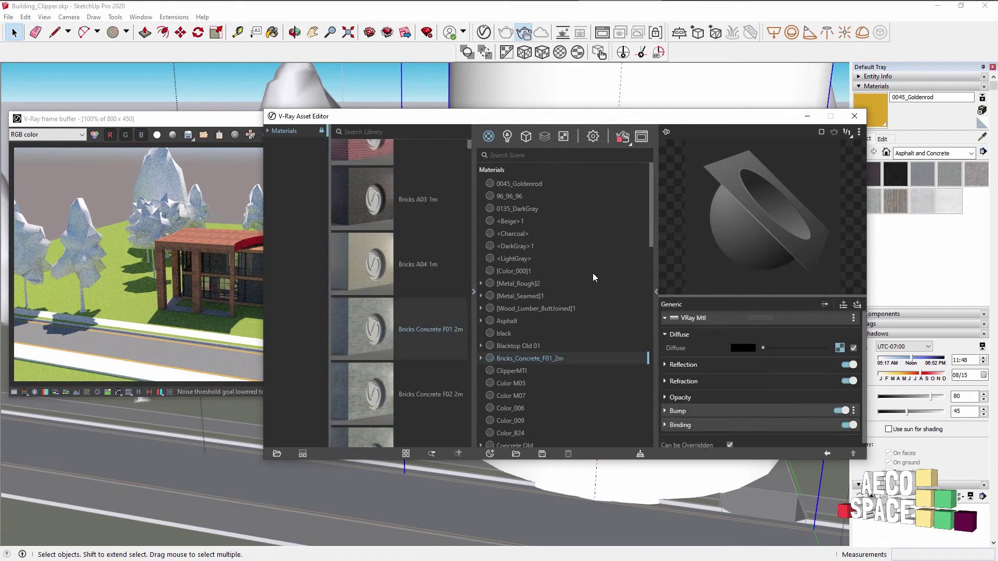
Assign the Bricks_Concrete_F01_2m material to the Mesh Clipper in place of ClipperMTl
left_click(527, 139)
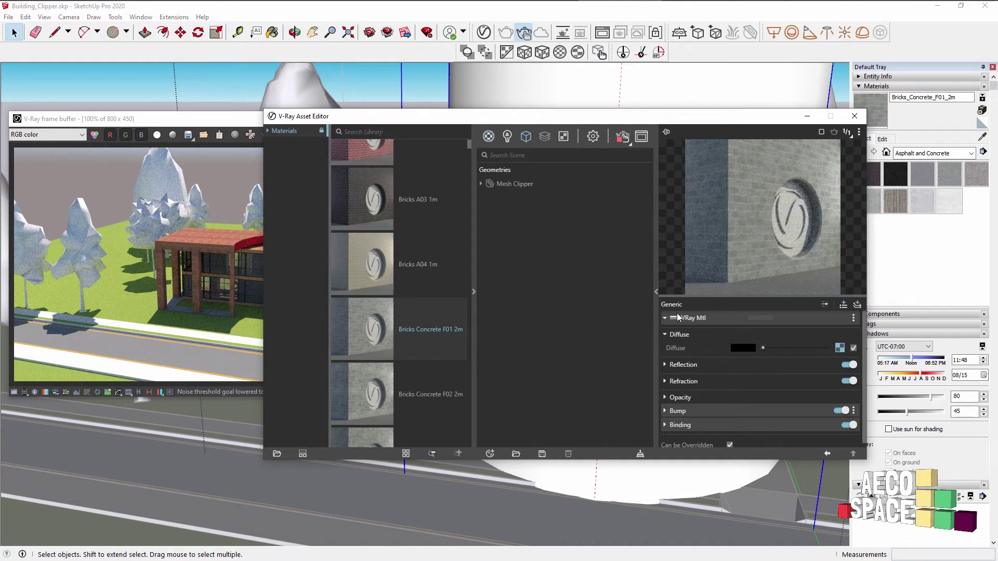
left_click(514, 183)
left_click(692, 374)
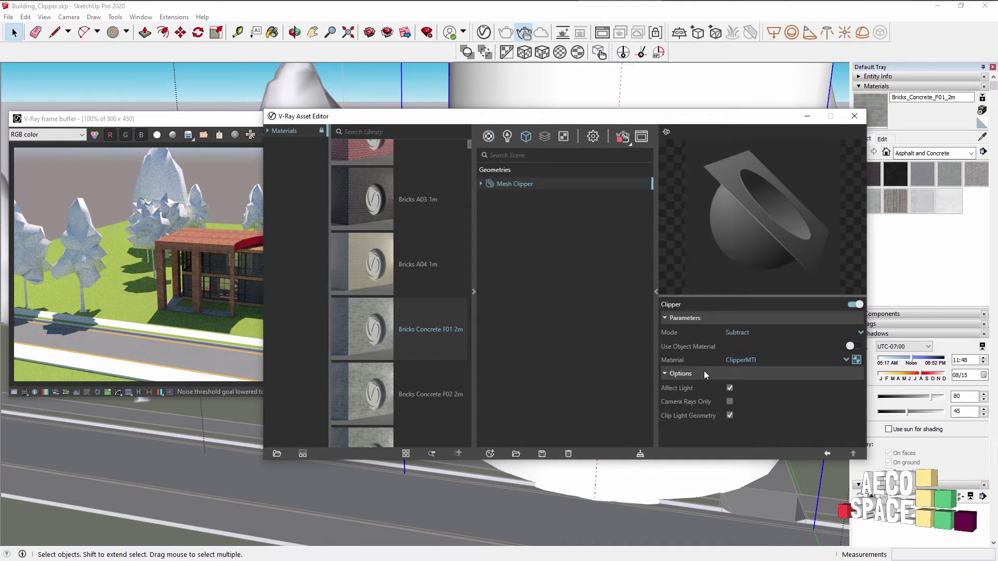
left_click(699, 372)
left_click(769, 360)
left_click(771, 298)
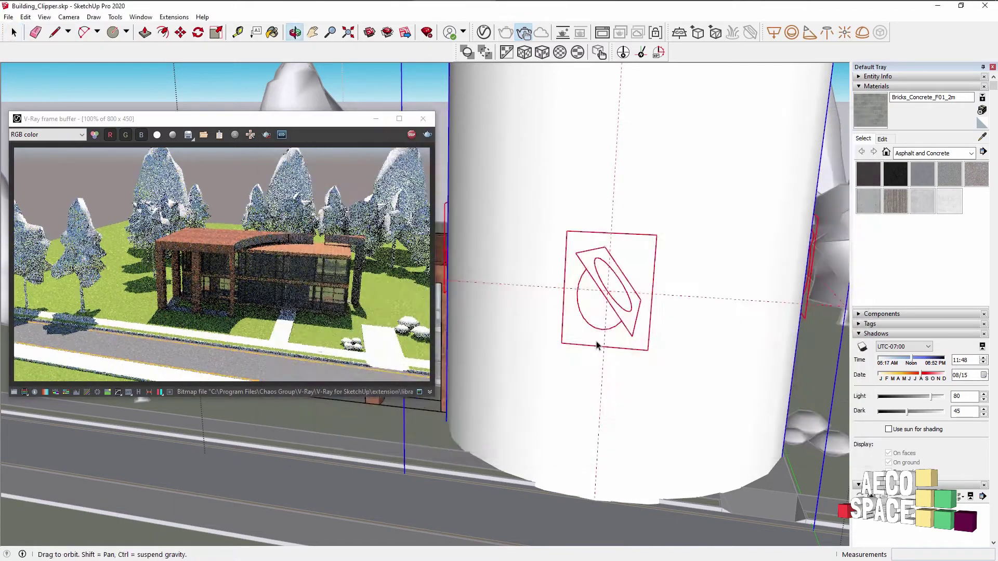
Set the shadow time to 15:38 and the date to 05/23 to relight the rendered building
scroll(570, 329, "up", 5)
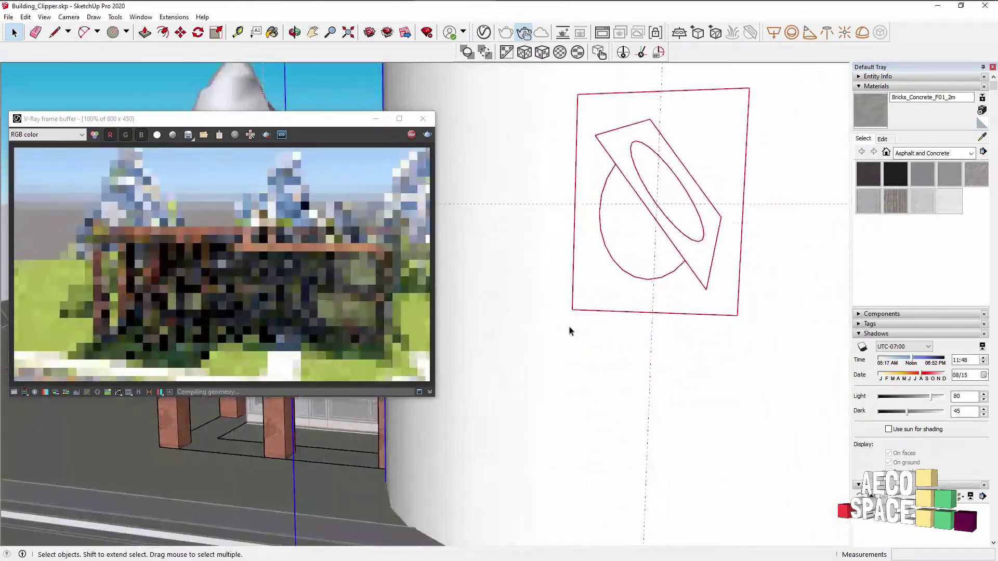
middle_click_drag(570, 329, 663, 278)
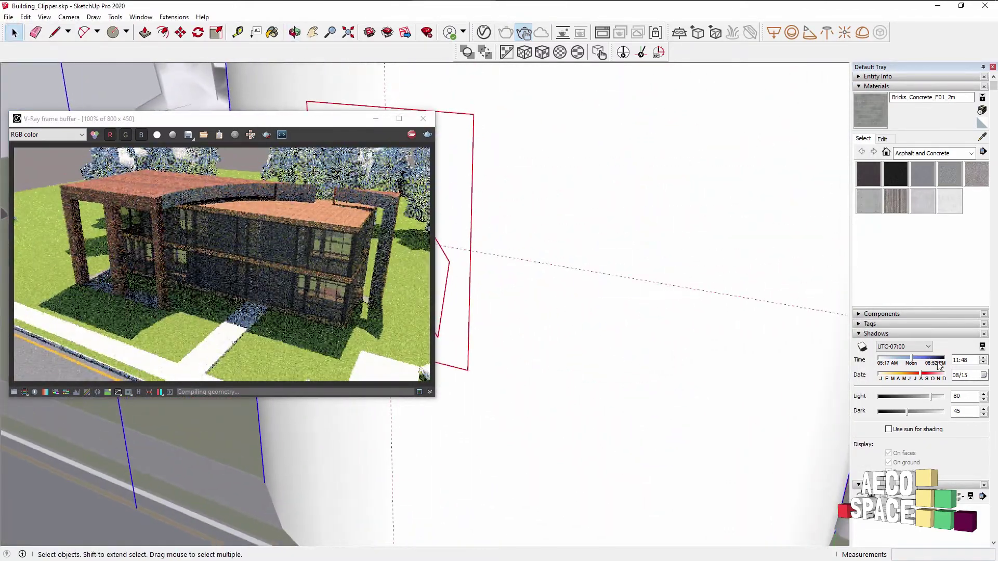
left_click_drag(912, 358, 929, 358)
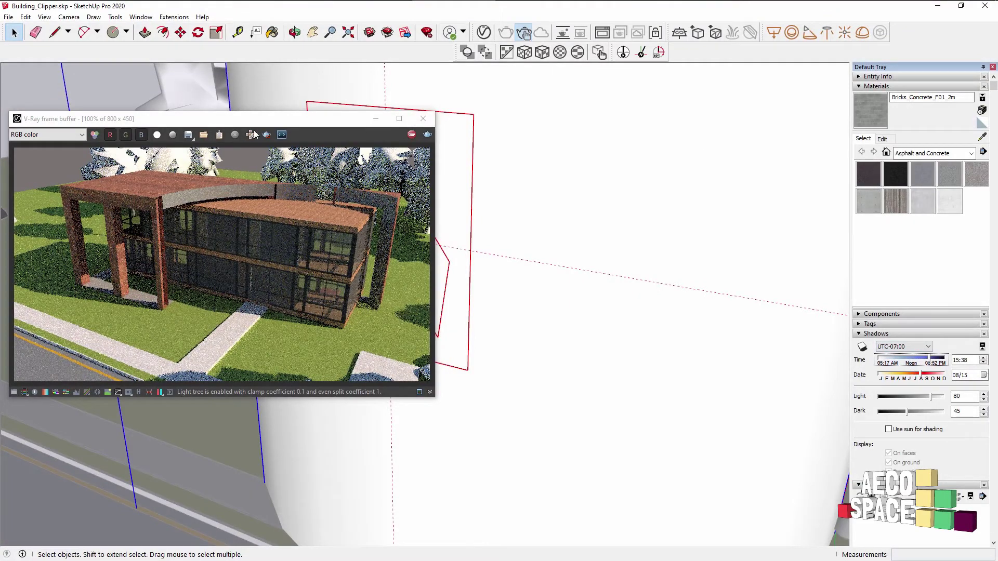
left_click_drag(264, 127, 380, 157)
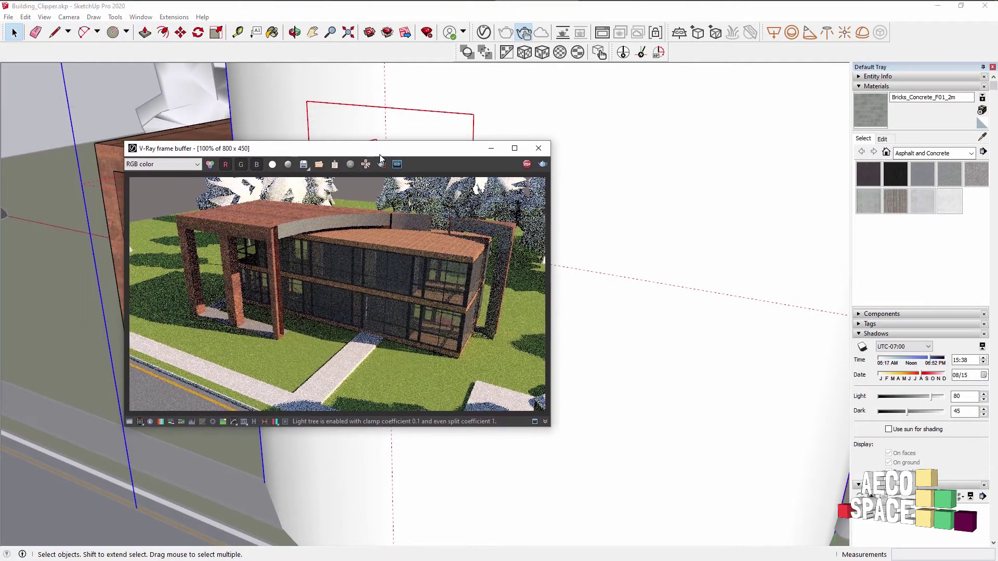
left_click(931, 375)
left_click_drag(926, 375, 904, 375)
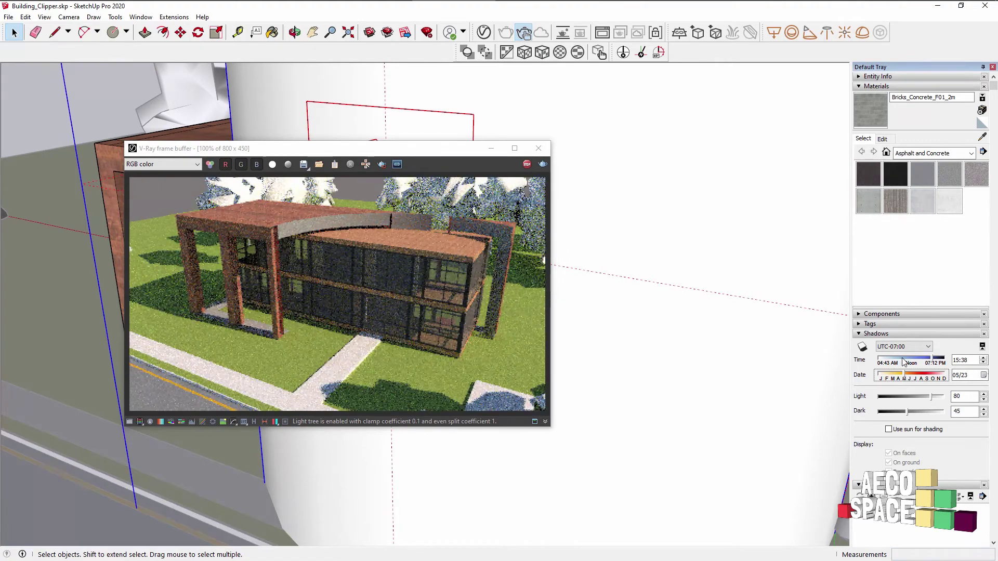
Stop the interactive render of the clipped building and close the frame buffer
left_click(483, 32)
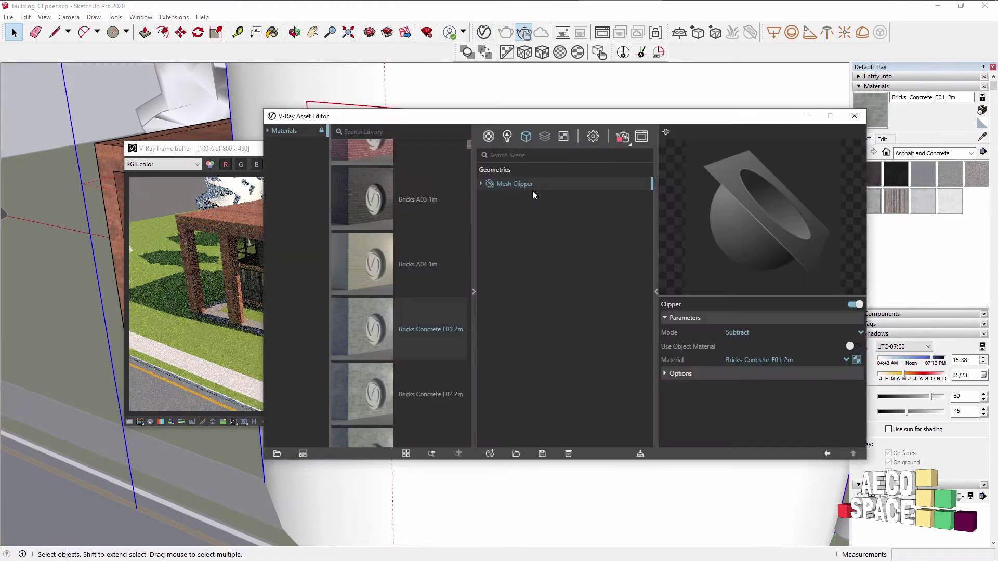
left_click(852, 116)
scroll(658, 241, "up", 2)
middle_click_drag(654, 234, 654, 288, "shift")
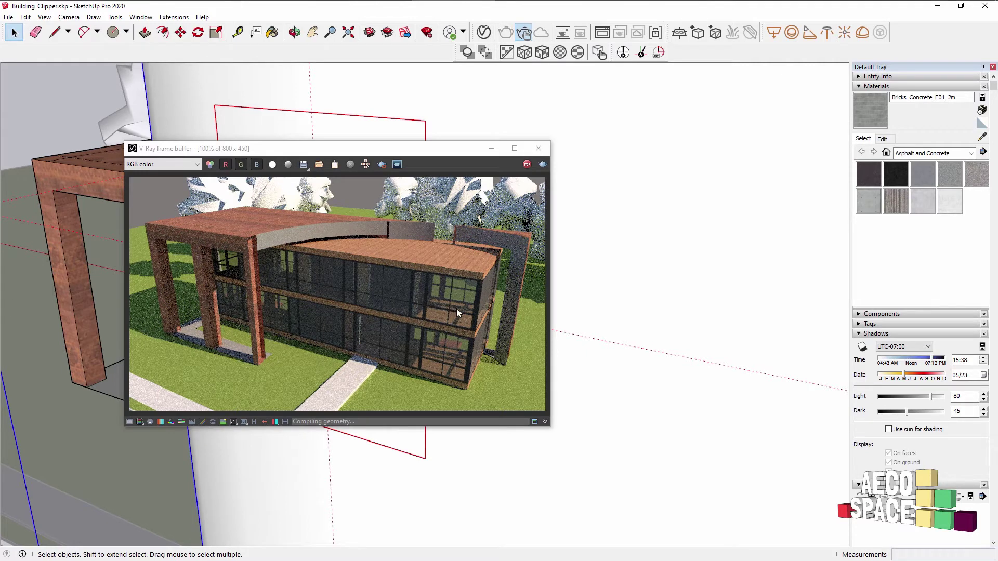
left_click(544, 149)
Copy the cylinder mesh clipper out of the group and paste it on the lawn across the road from the building
scroll(554, 229, "down", 5)
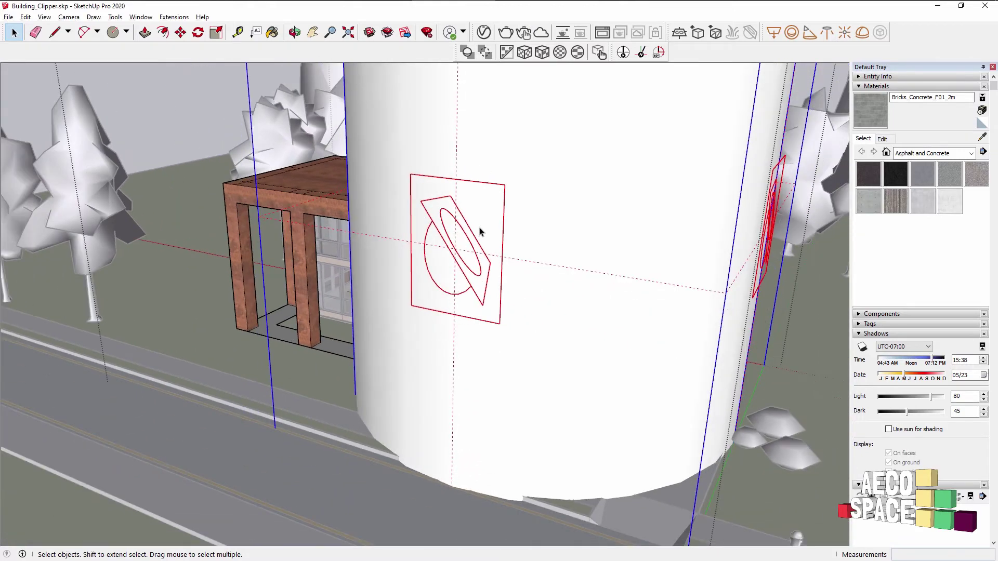
middle_click_drag(553, 230, 578, 229)
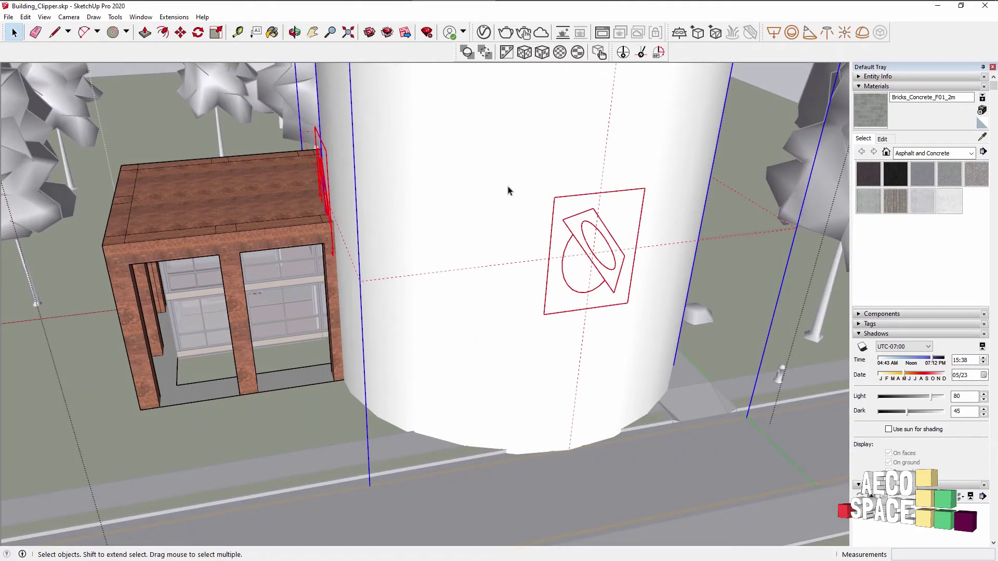
scroll(473, 260, "down", 5)
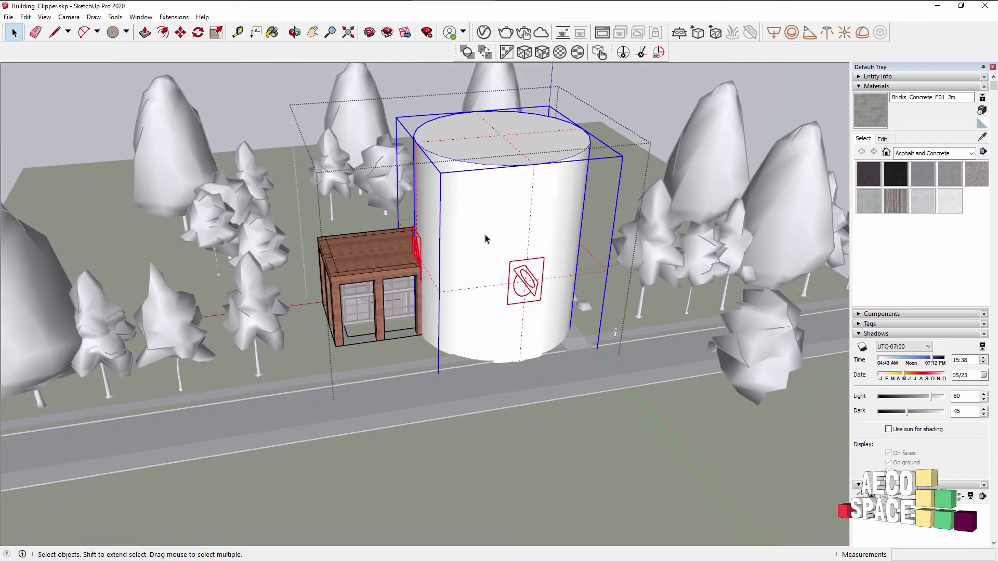
double_click(486, 239)
left_click(489, 237)
triple_click(490, 237)
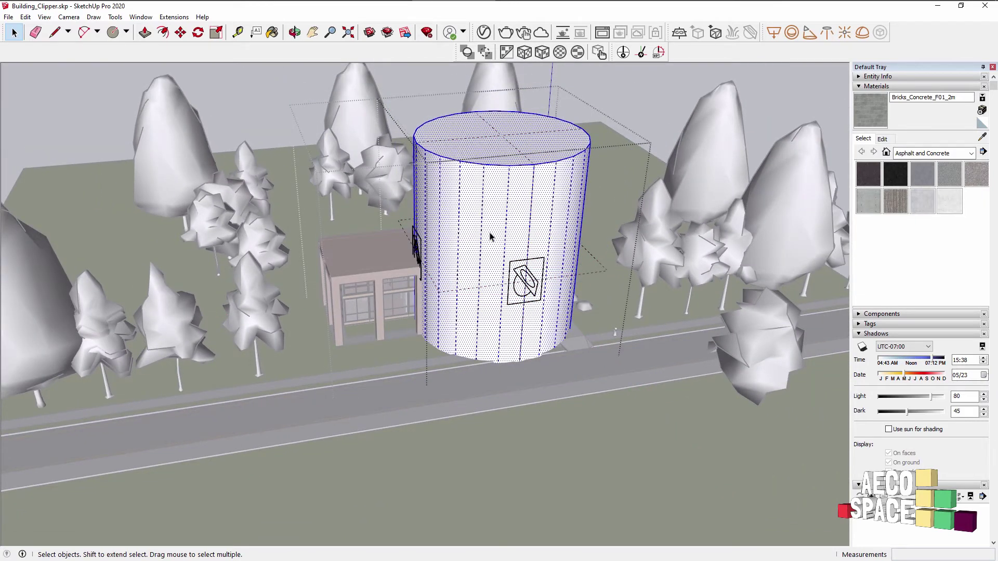
key("Escape")
key("Escape")
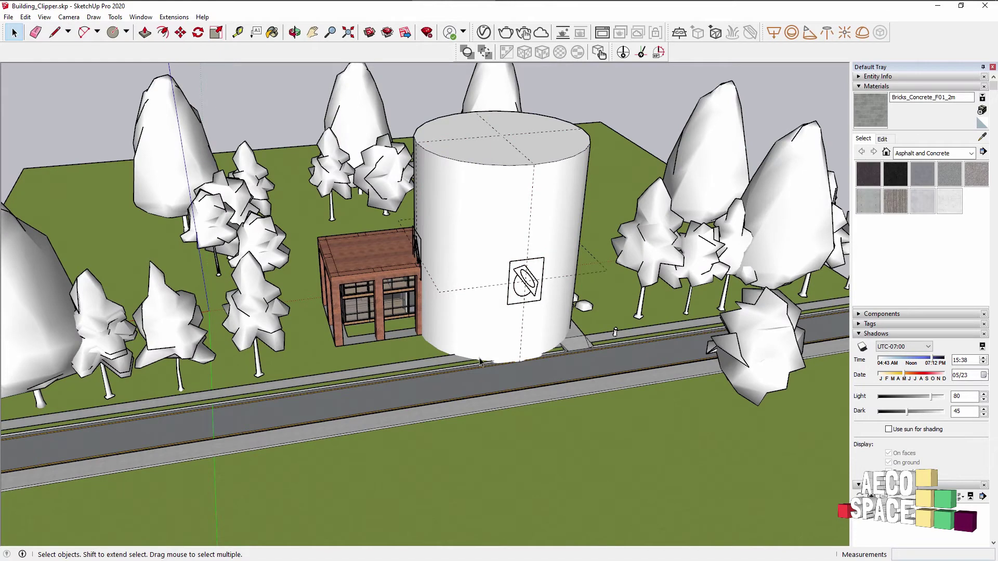
key("ctrl+v")
left_click(470, 399)
Scale the pasted cylinder clipper uniformly down to about 0.36 of its size
scroll(482, 362, "down", 1)
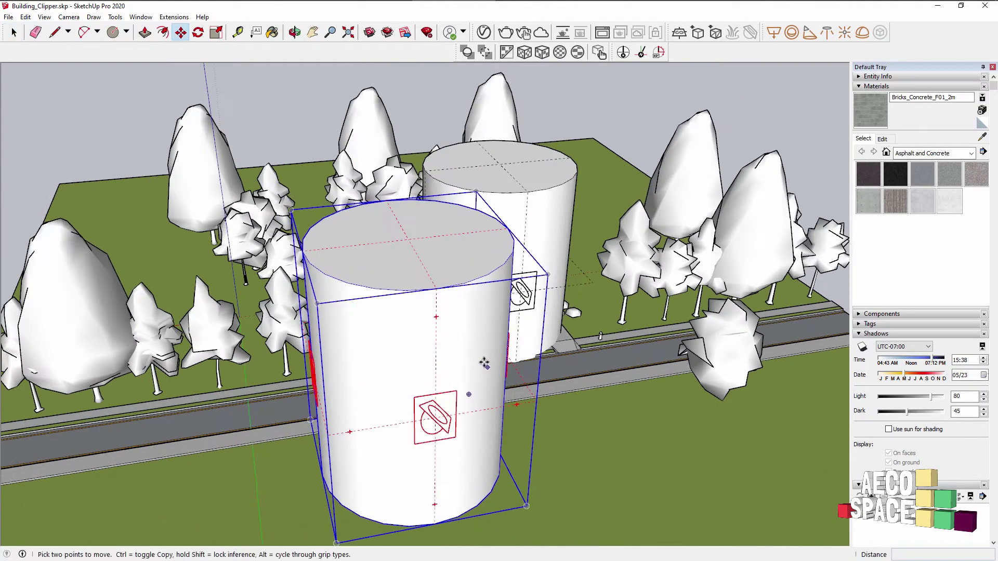
left_click(384, 263)
key("s")
left_click_drag(292, 210, 470, 430)
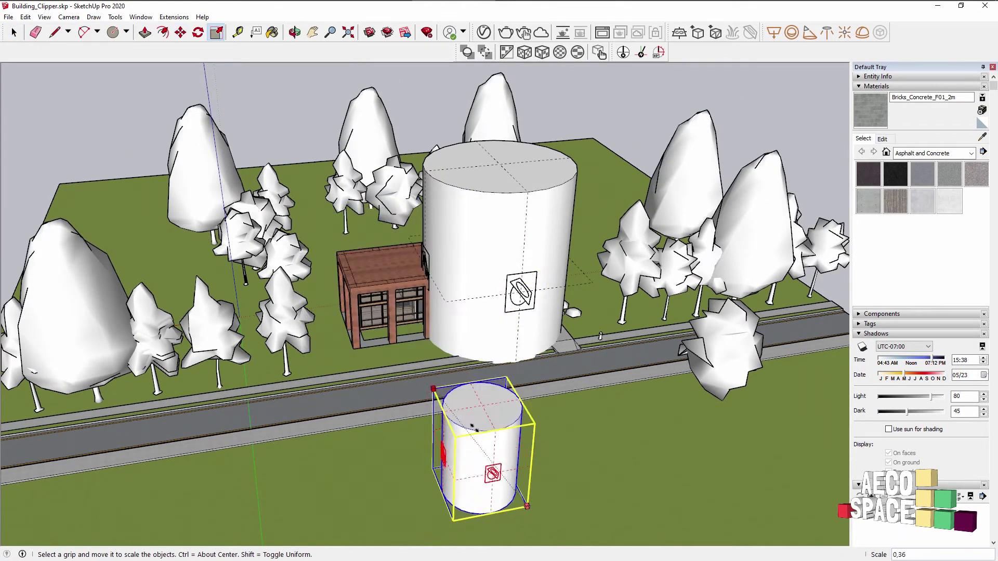
Move the small cylinder clipper about 23 m from the lawn across the road to the building
scroll(488, 458, "up", 3)
key("m")
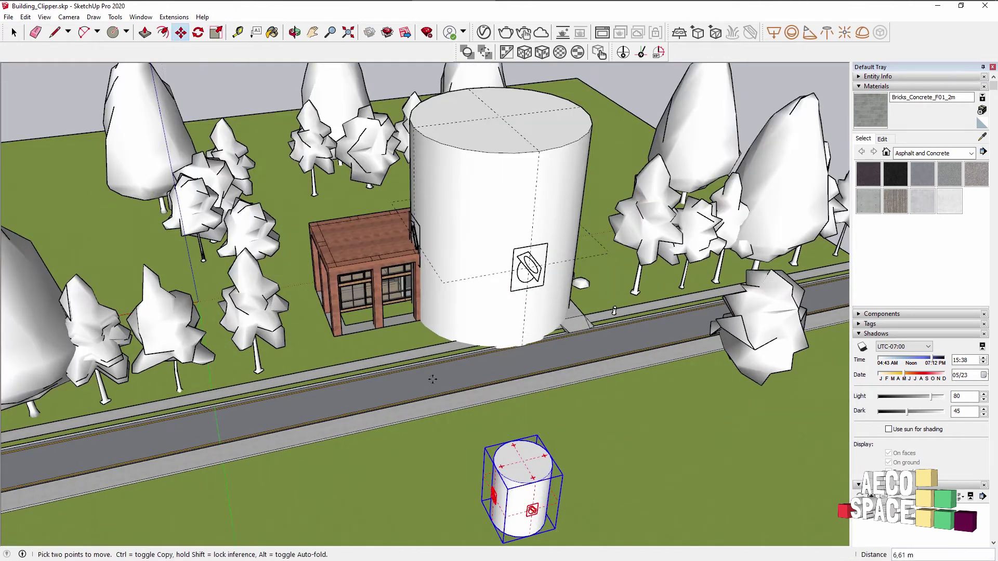
left_click(525, 400)
left_click(486, 235)
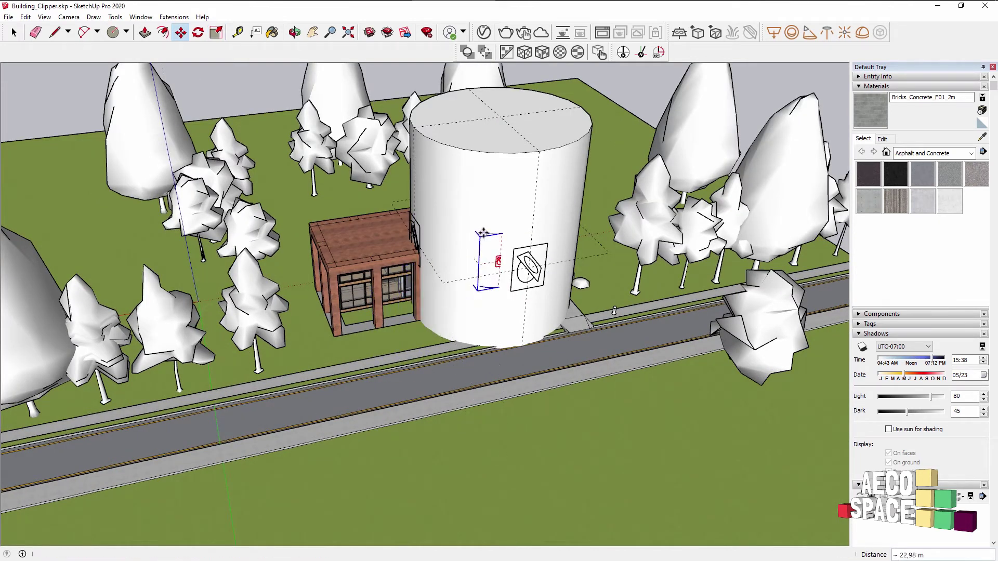
Hide the group containing the large cylinder clipper and the brick frame around the building
scroll(485, 233, "up", 3)
key("space")
left_click(483, 161)
right_click(484, 159)
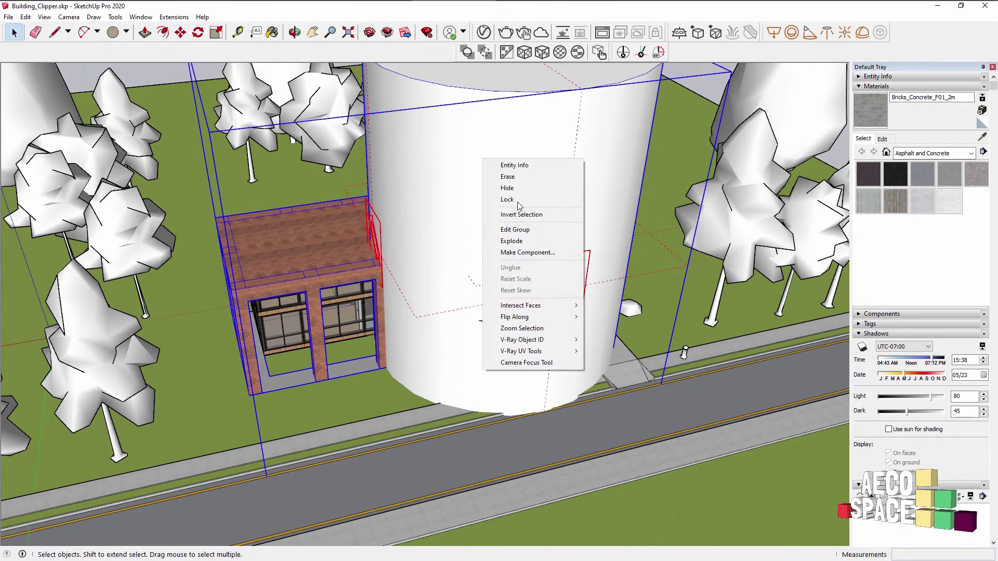
left_click(514, 189)
Position the small cylinder clipper over the building's end corner so it overlaps the roof and both floors
middle_click_drag(510, 204, 491, 297)
scroll(491, 297, "up", 2)
left_click(525, 321)
key("m")
left_click(486, 333)
left_click(526, 184)
middle_click_drag(526, 184, 489, 64)
left_click(513, 112)
left_click(505, 174)
middle_click_drag(506, 174, 503, 287)
scroll(505, 257, "up", 3)
key("space")
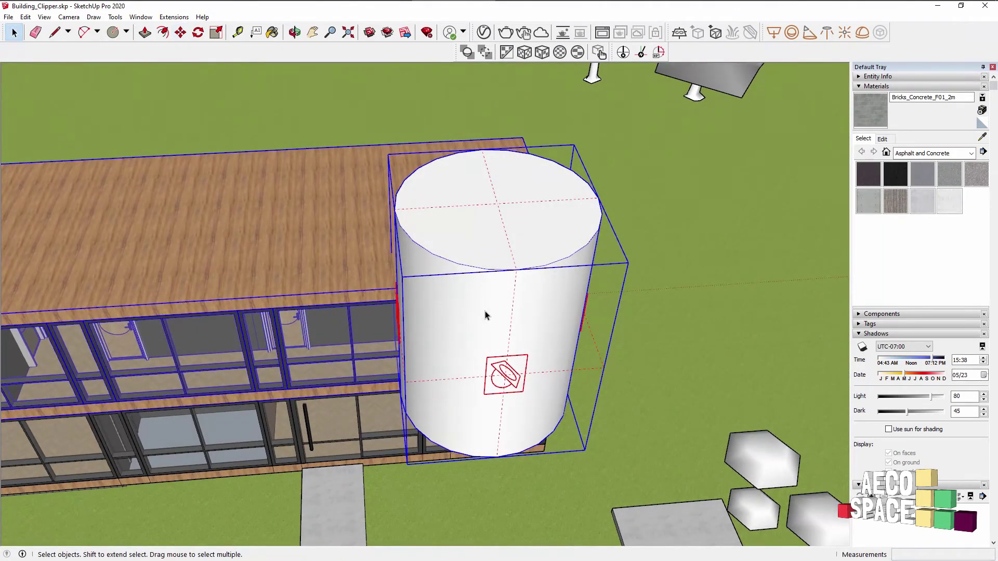
Group the small cylinder clipper together with the selected building geometry and clear the selection
right_click(379, 258)
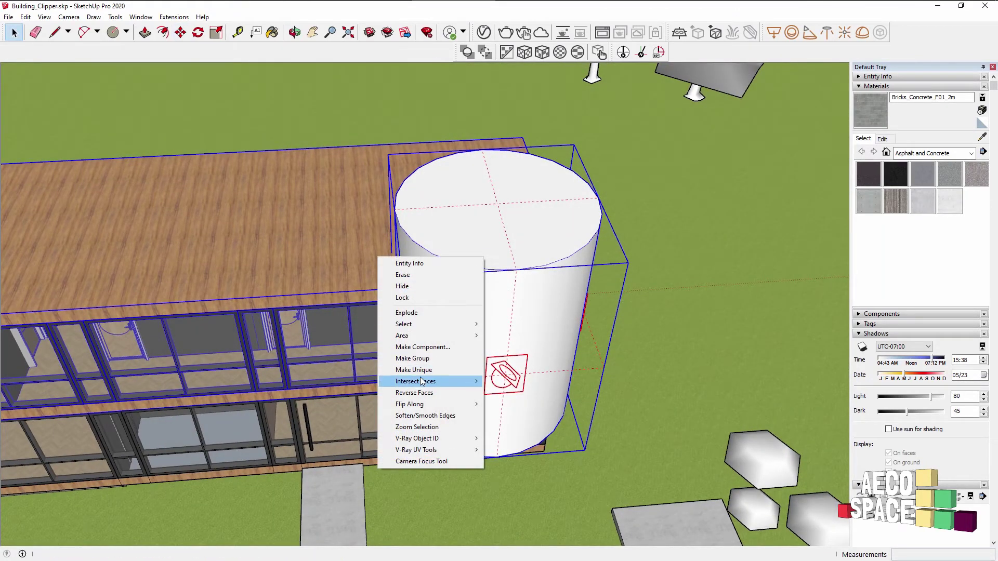
left_click(421, 359)
right_click(693, 259)
key("Escape")
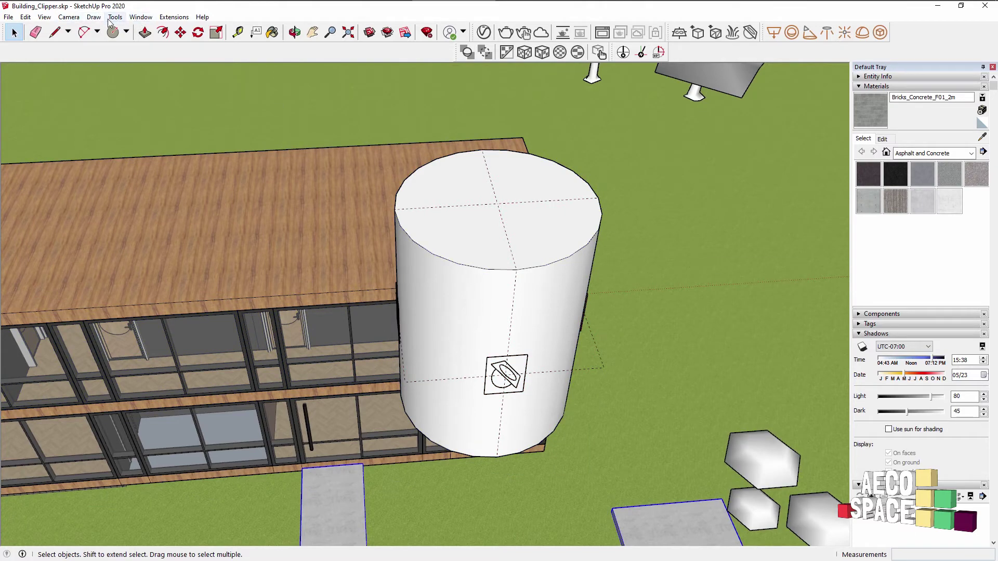
Display hidden geometry and hidden objects, and unhide the group with the large cylinder clipper
left_click(44, 16)
left_click(78, 57)
scroll(435, 285, "down", 5)
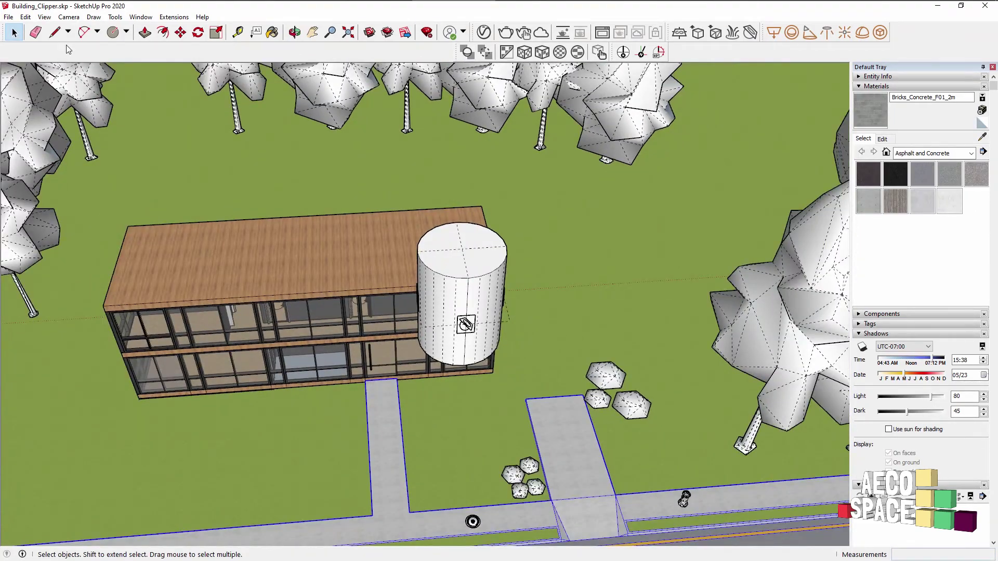
left_click(44, 17)
left_click(78, 68)
right_click(354, 197)
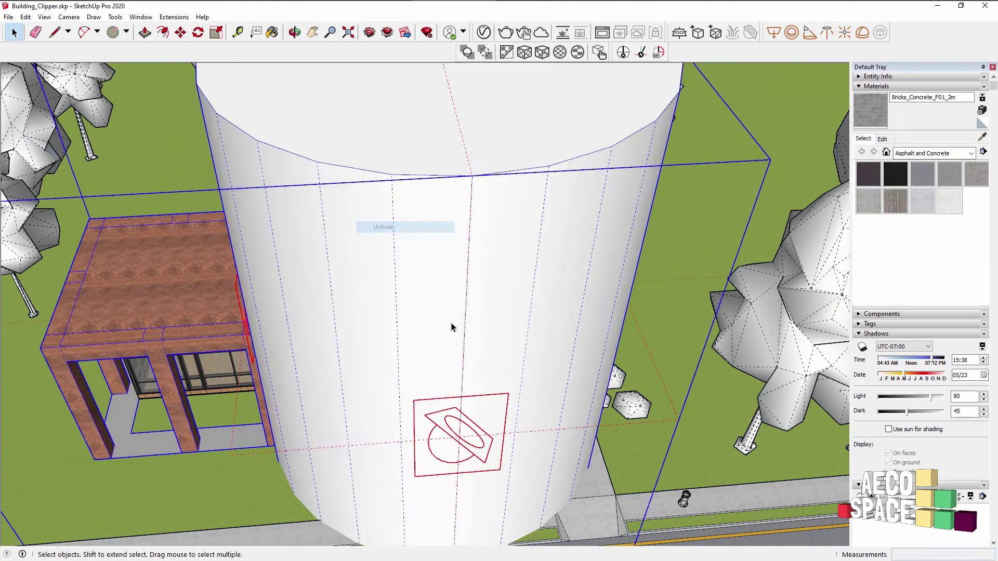
middle_click_drag(395, 224, 434, 267)
Run a V-Ray interactive render of the building with both cylinder clippers, framing the cut corner, and stop it
scroll(435, 267, "up", 3)
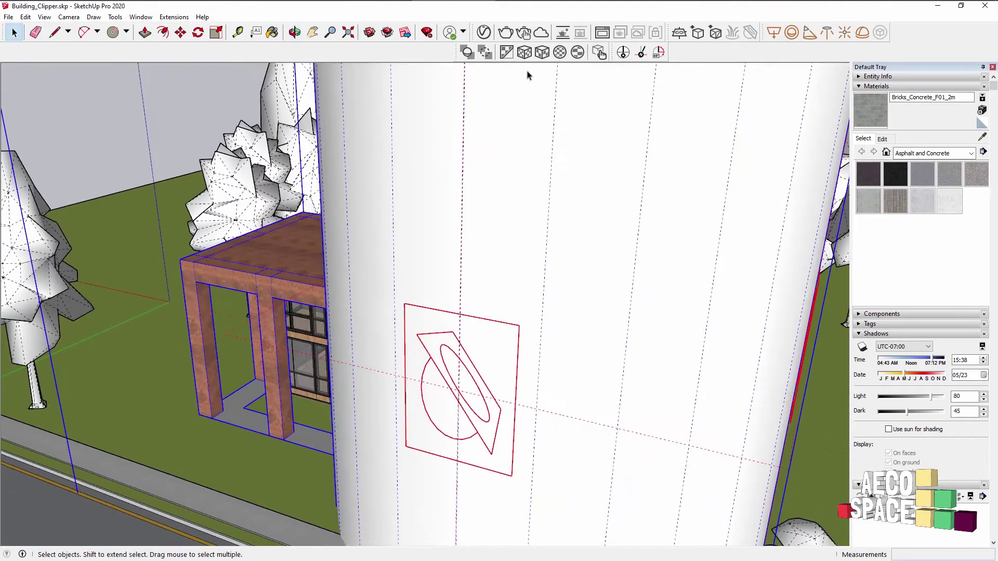
left_click(523, 32)
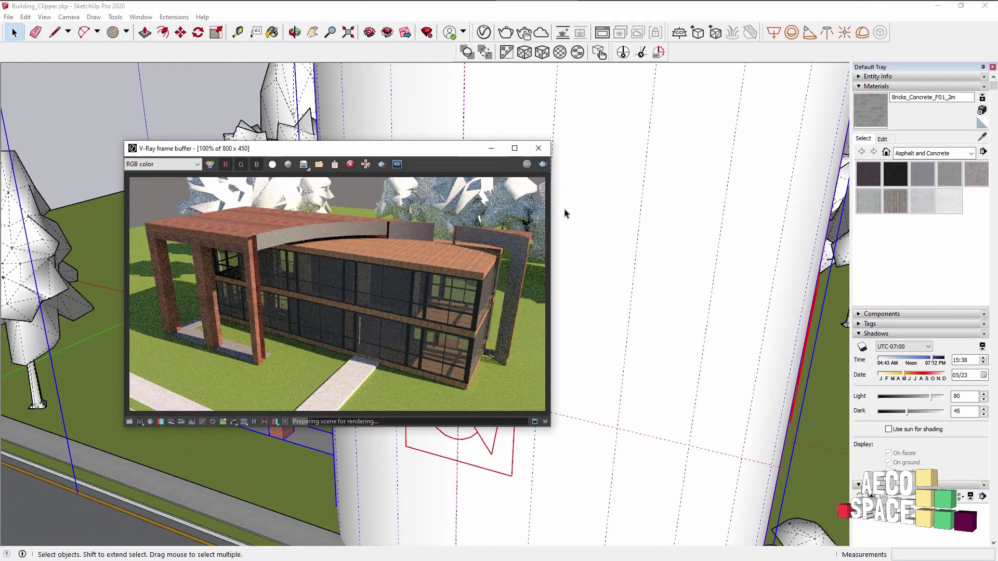
scroll(730, 245, "up", 3)
middle_click_drag(730, 244, 769, 223)
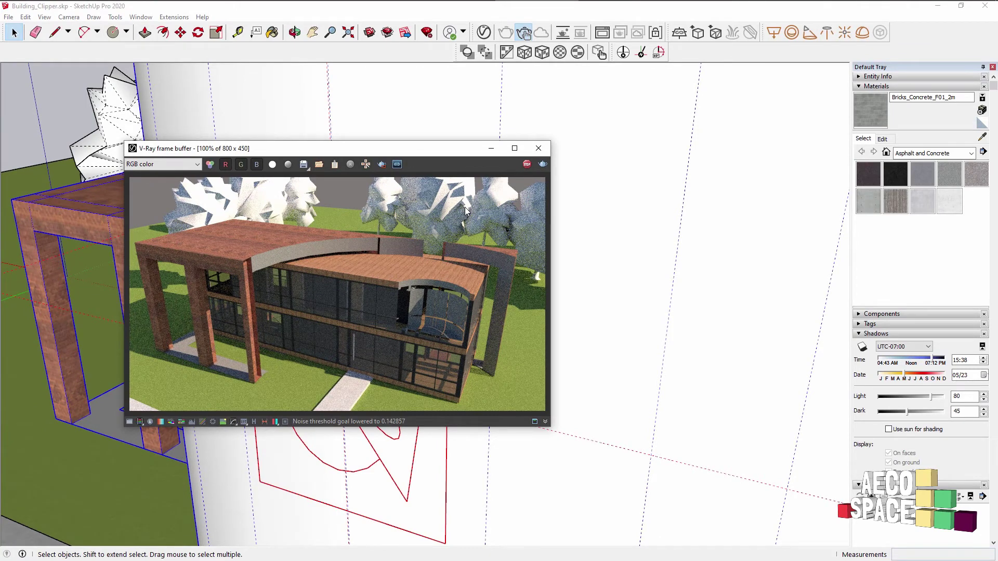
left_click(527, 165)
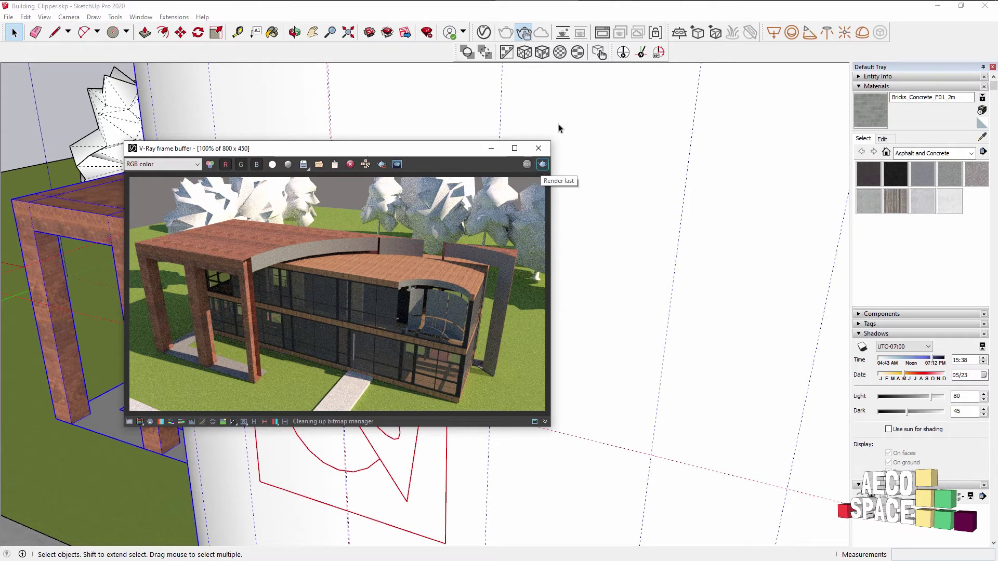
Turn off interactive rendering in the V-Ray render settings, expand the render output options and start a production render
left_click(483, 33)
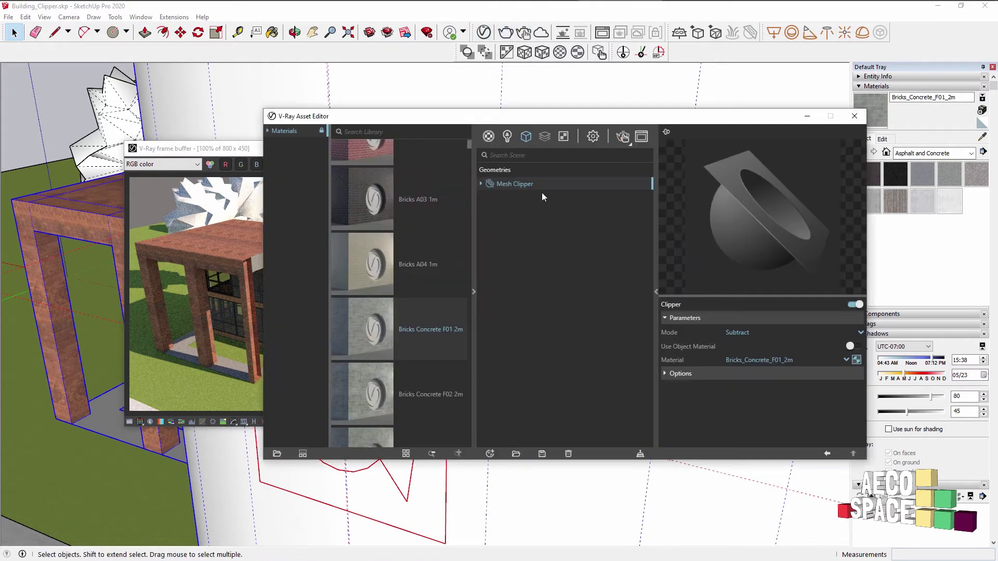
left_click(595, 136)
left_click(641, 186)
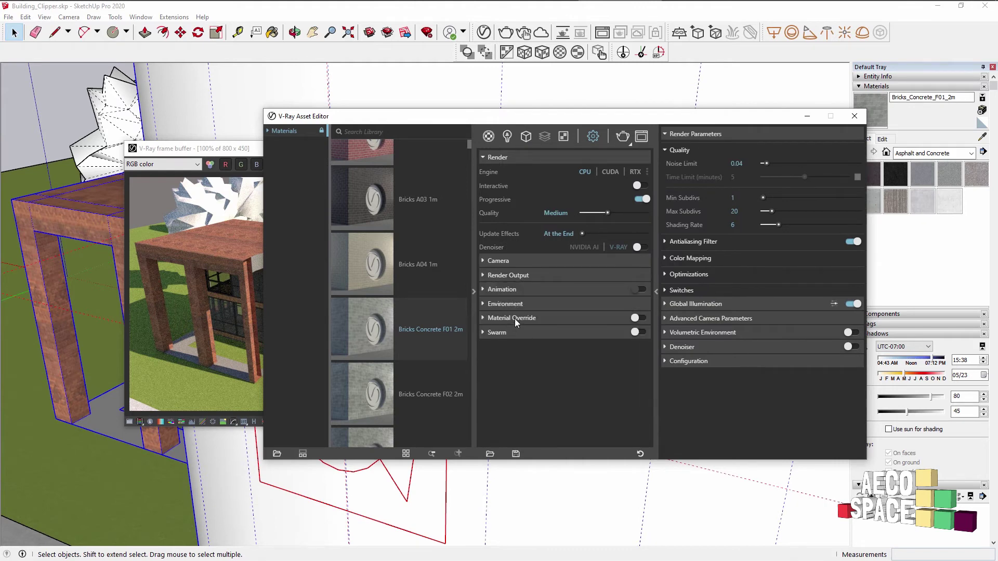
left_click(508, 276)
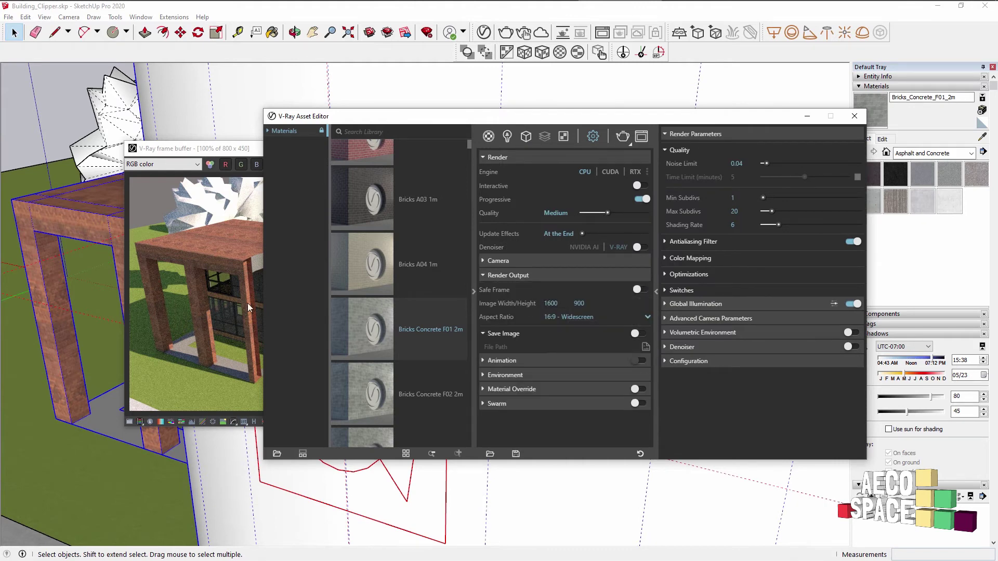
left_click(622, 137)
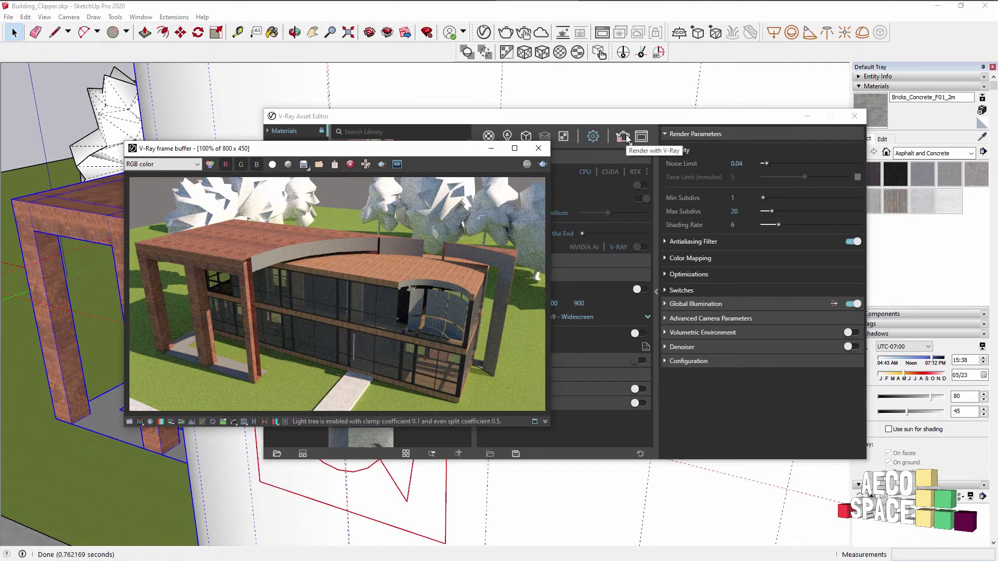